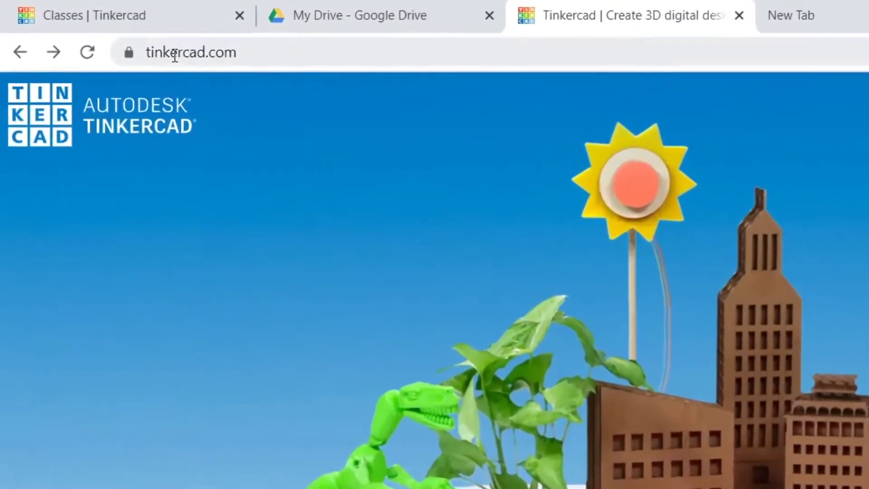
Step: Open the sign-in page of tinkercad.com and choose to join a class as a student
left_click(96, 31)
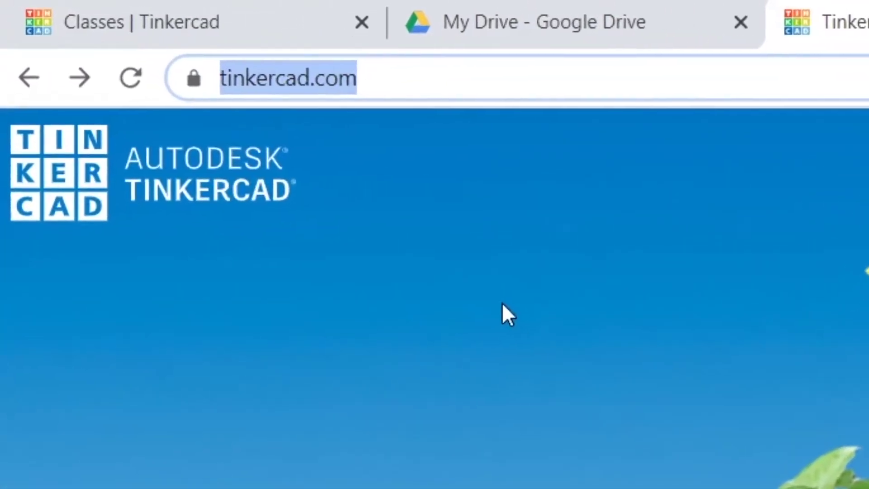
left_click(387, 233)
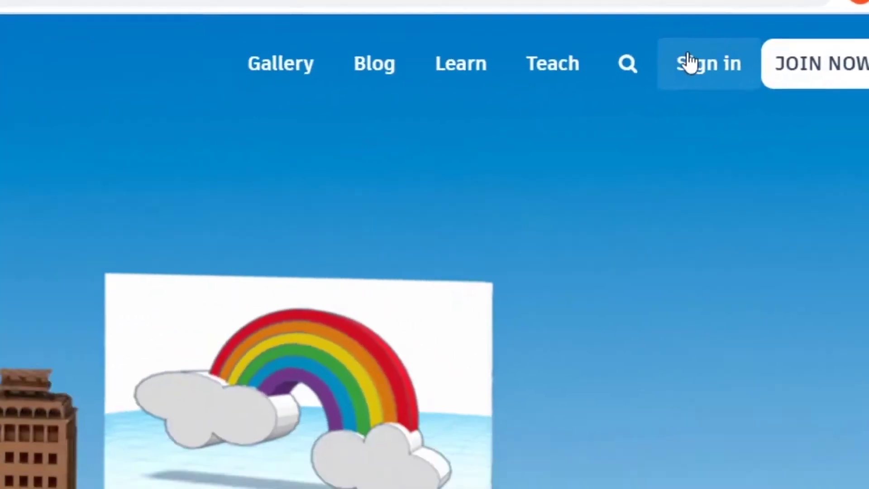
left_click(617, 95)
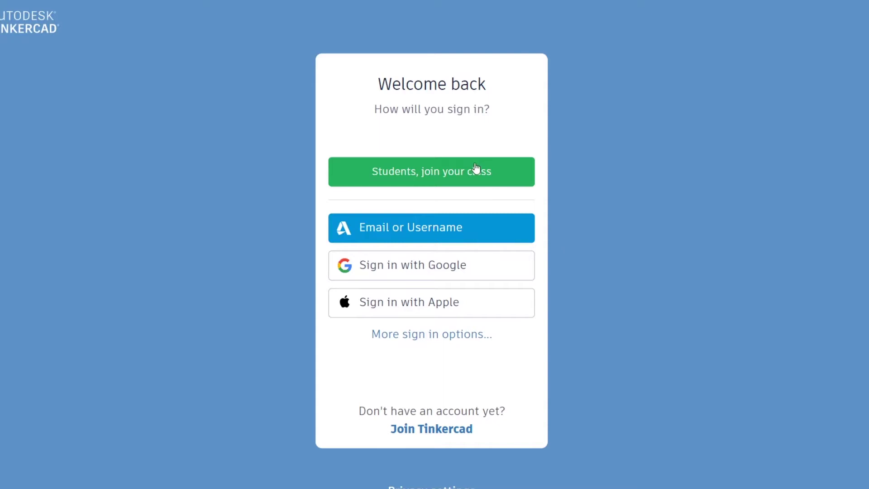
left_click(421, 175)
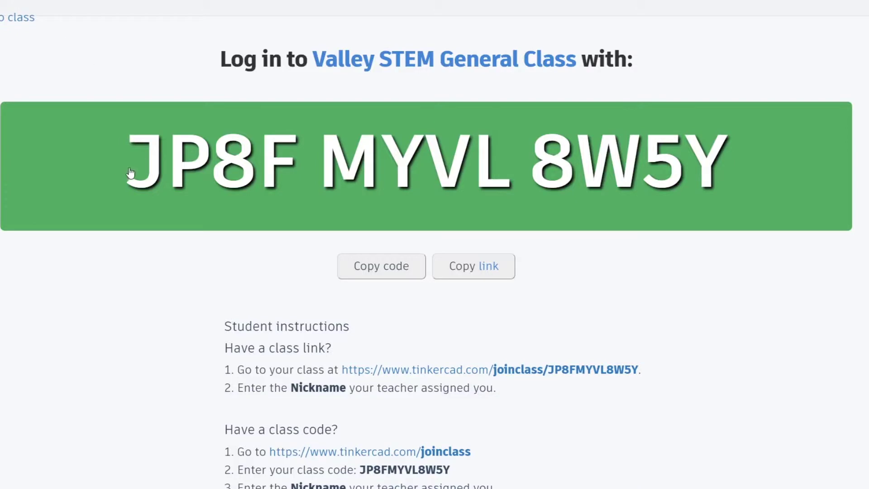
Step: Copy the class code for Valley STEM General Class, enter it in the class code field and continue to the class
left_click(401, 266)
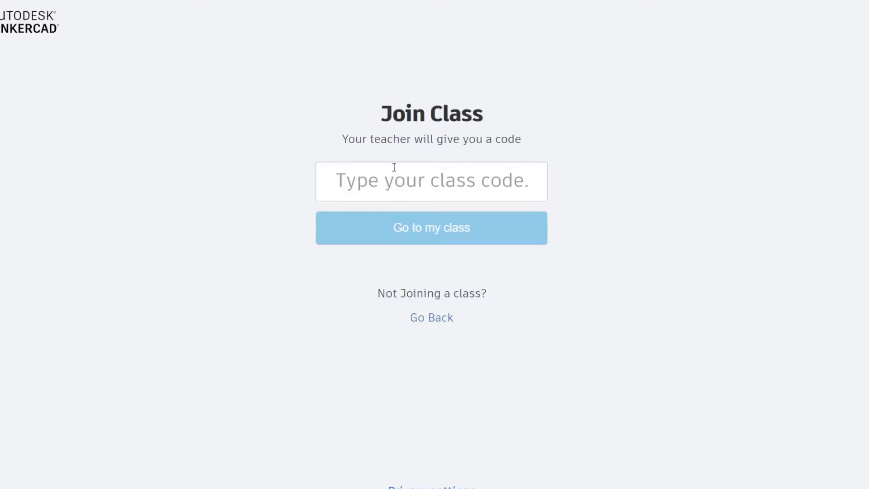
left_click(400, 190)
key("ctrl+v")
left_click(398, 235)
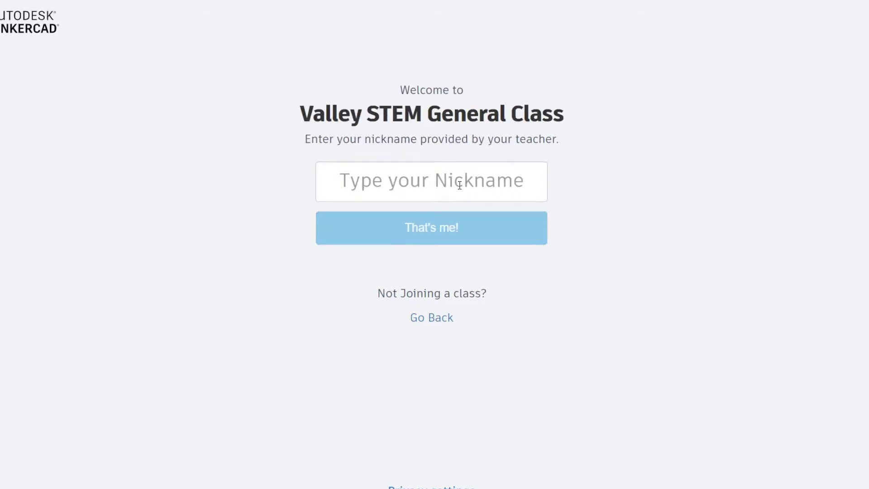
Step: Sign in to the class with the student's assigned nickname and create a new design
left_click(456, 186)
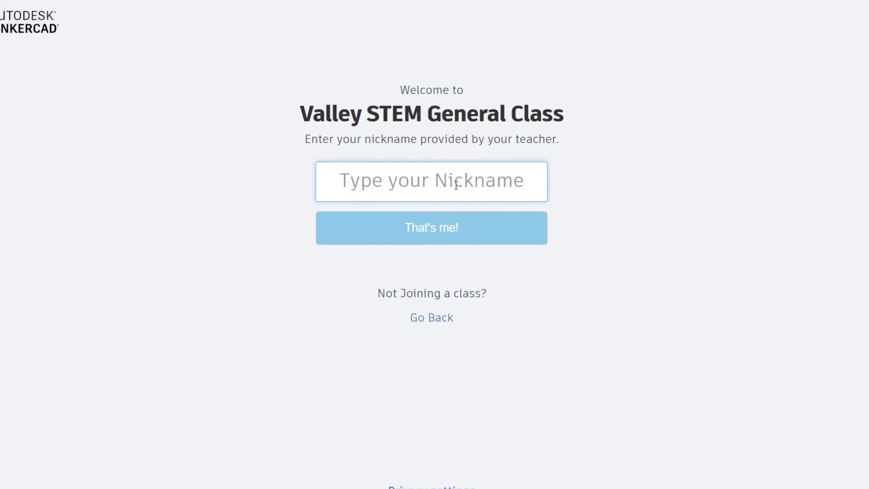
type("e")
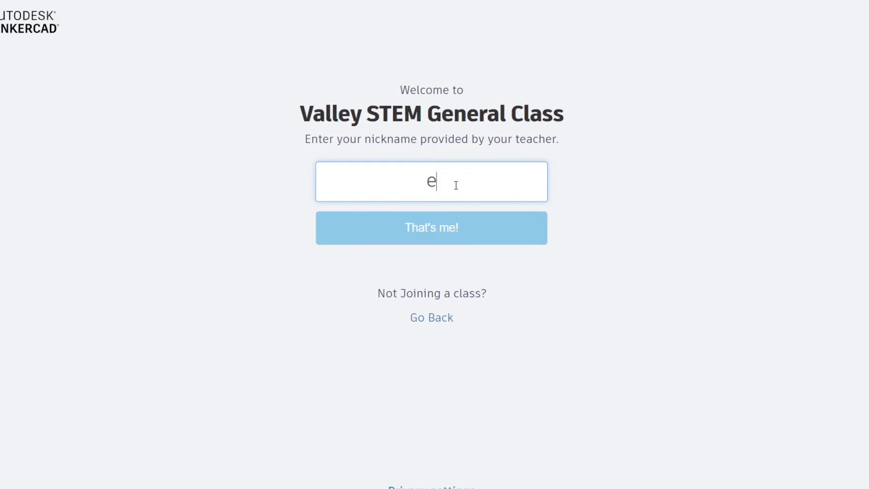
type("llery")
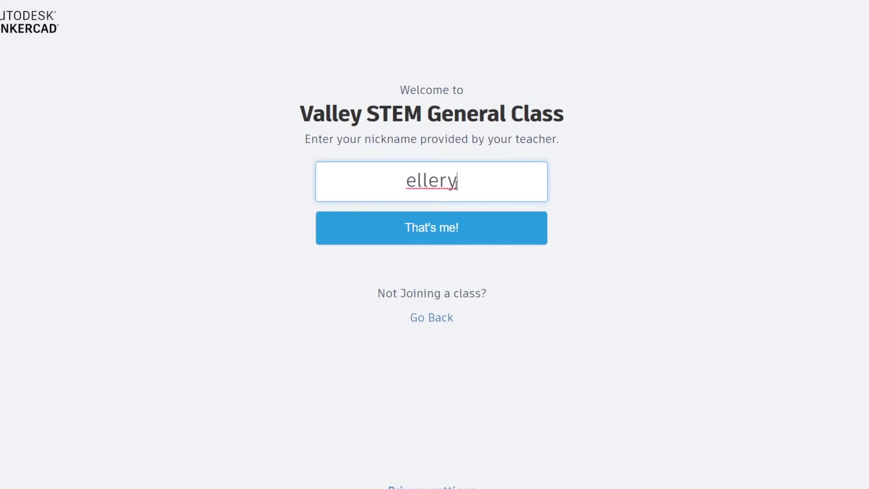
type("a")
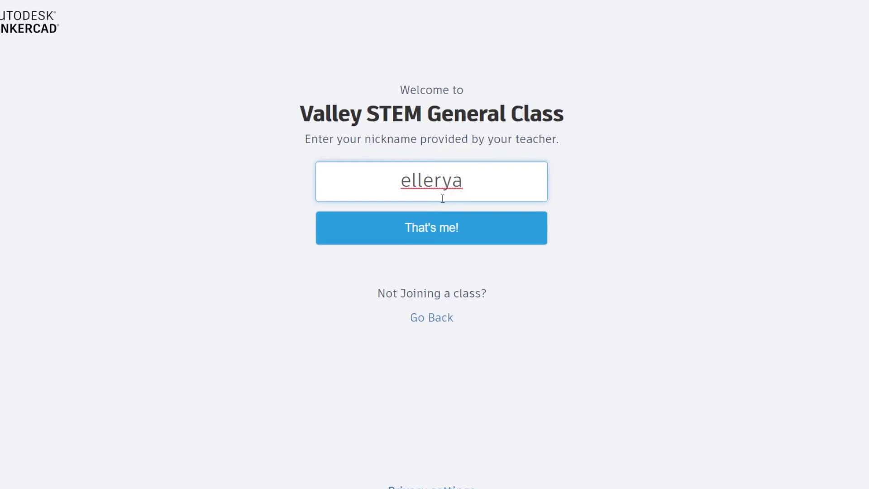
left_click(430, 236)
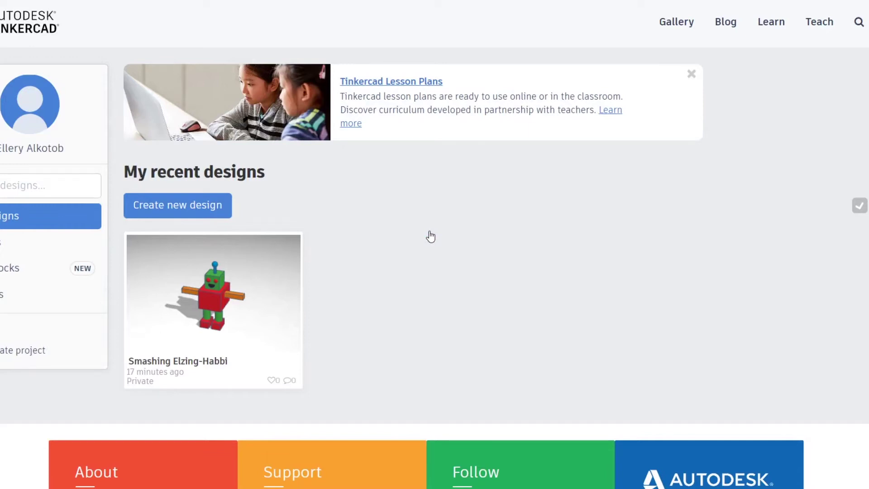
left_click(202, 211)
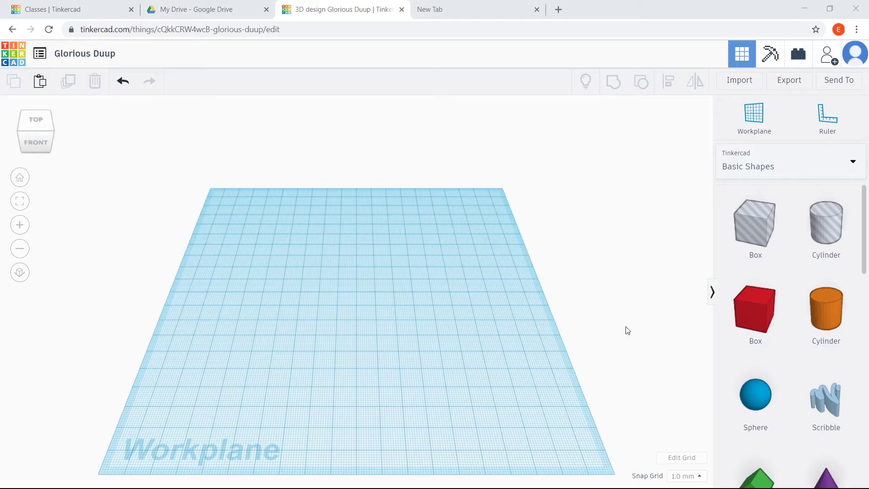
Step: Look through the basic shapes and the list of available shape categories
scroll(848, 334, "down", 4)
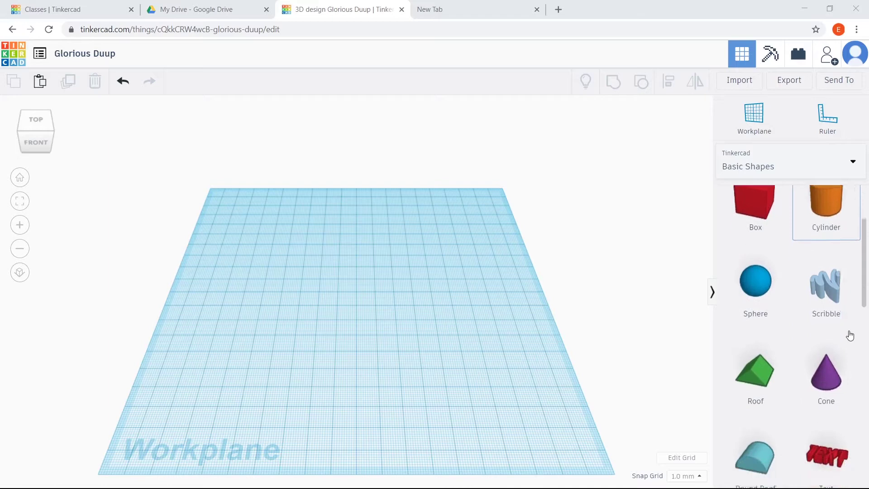
scroll(786, 211, "up", 4)
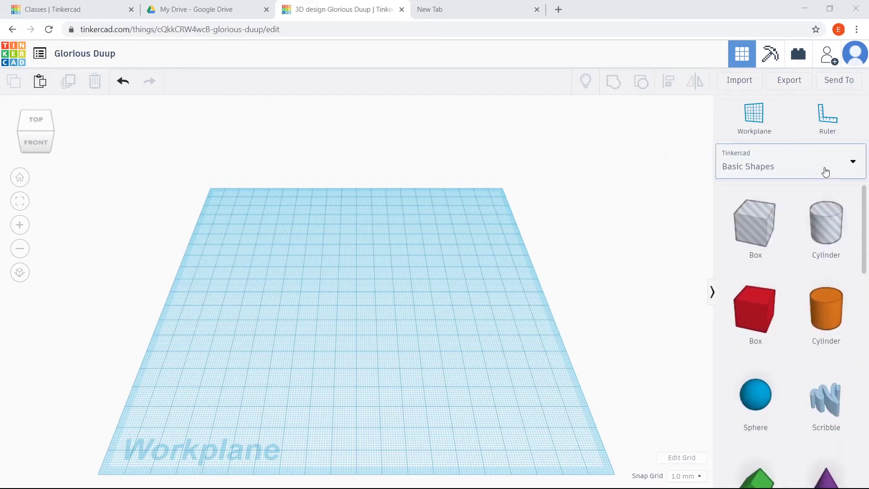
left_click(758, 164)
scroll(760, 253, "down", 1)
scroll(760, 253, "up", 1)
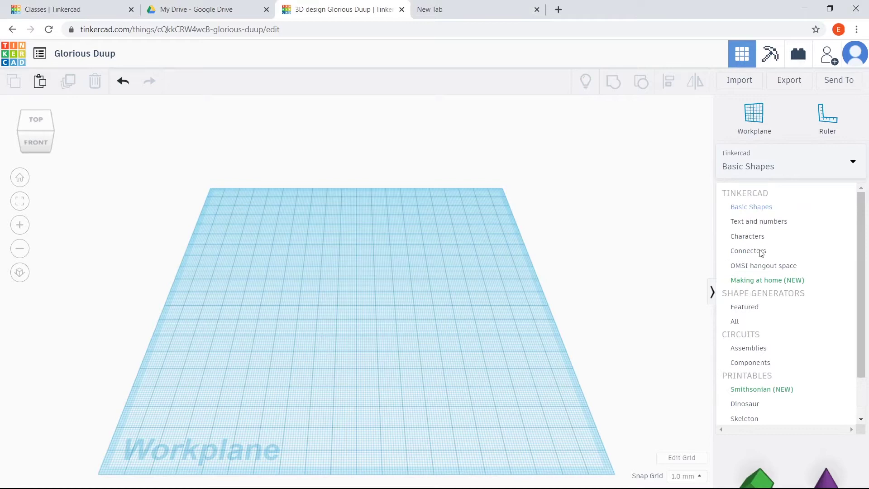
left_click(767, 167)
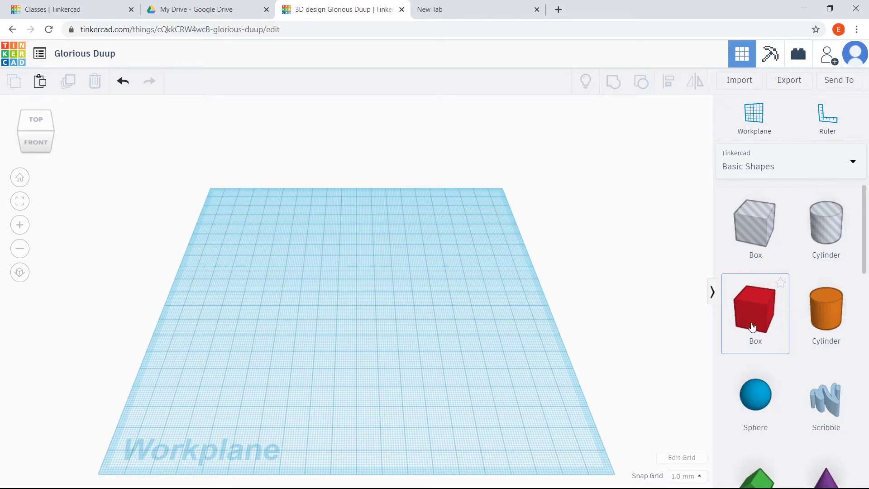
Step: Add a solid red box near the middle of the workplane and deselect it
left_click_drag(752, 326, 362, 321)
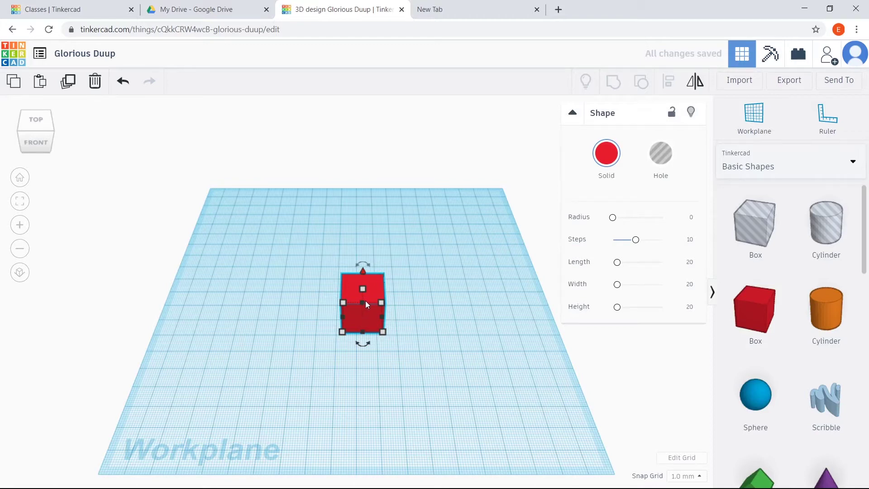
scroll(365, 303, "up", 5)
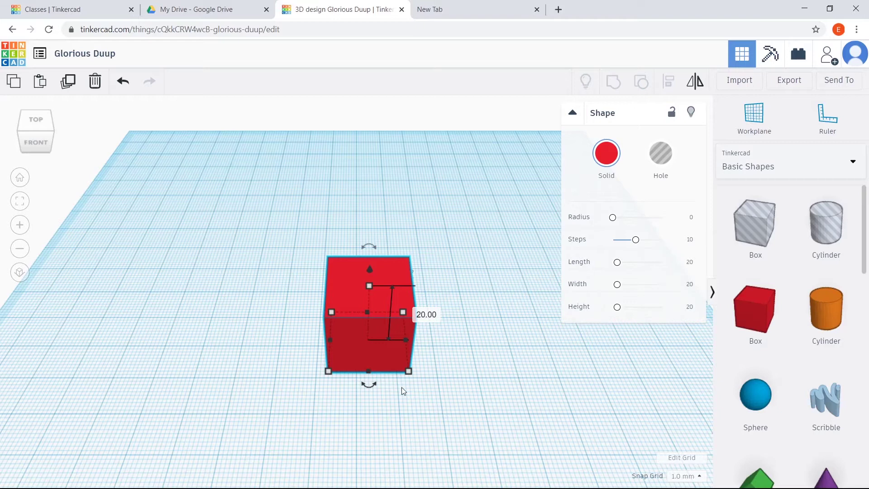
left_click(230, 298)
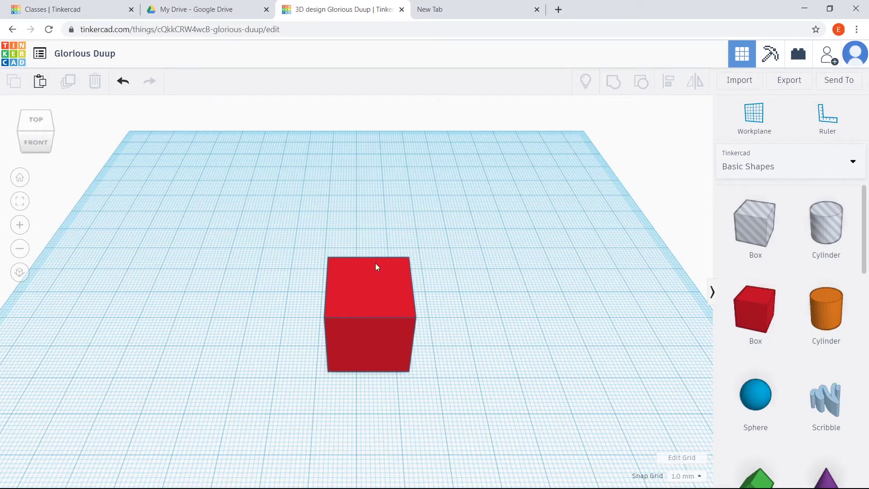
Step: Resize the red box to a base of about 40 by 25 mm and make it taller
left_click(376, 298)
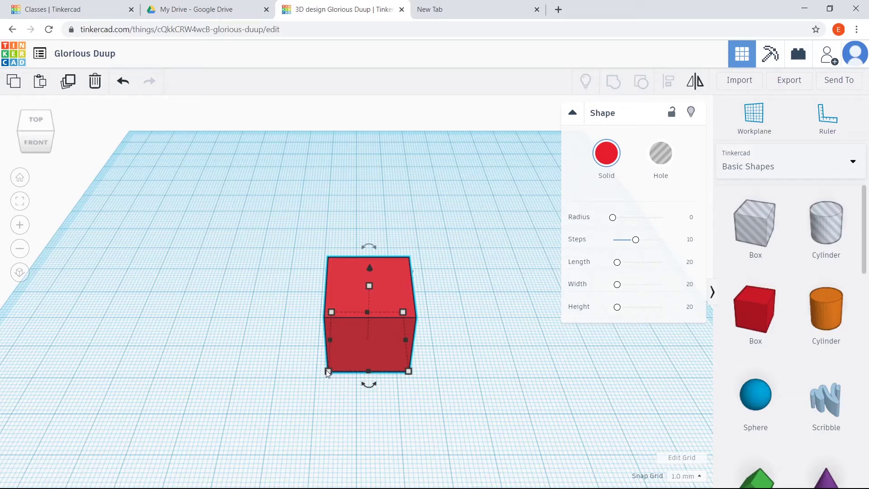
left_click_drag(311, 375, 252, 397)
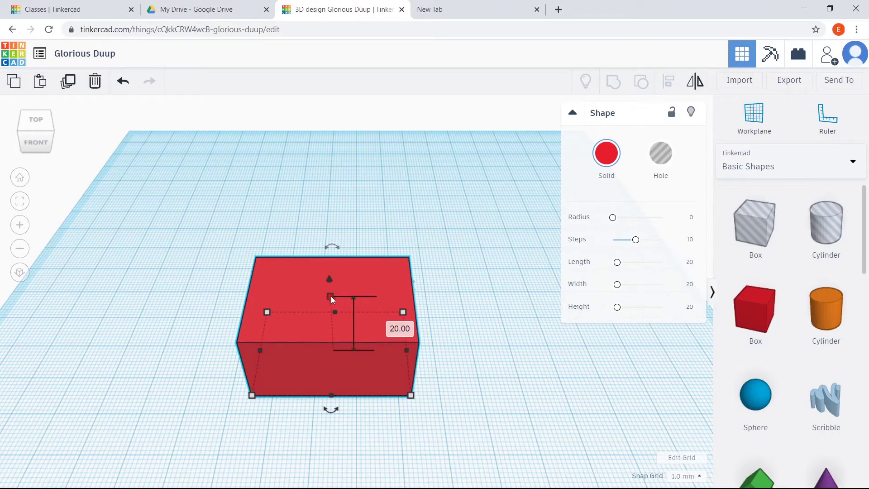
mouse_move(331, 293)
left_mouse_down()
mouse_move(330, 177)
mouse_move(334, 290)
mouse_move(333, 267)
mouse_move(333, 283)
left_mouse_up()
mouse_move(411, 396)
left_mouse_down()
mouse_move(294, 407)
mouse_move(281, 357)
mouse_move(398, 368)
mouse_move(423, 391)
left_mouse_up()
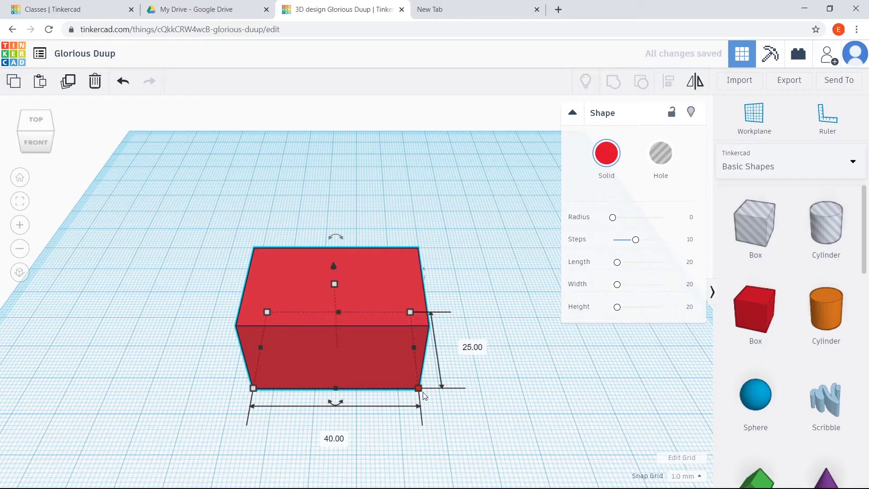
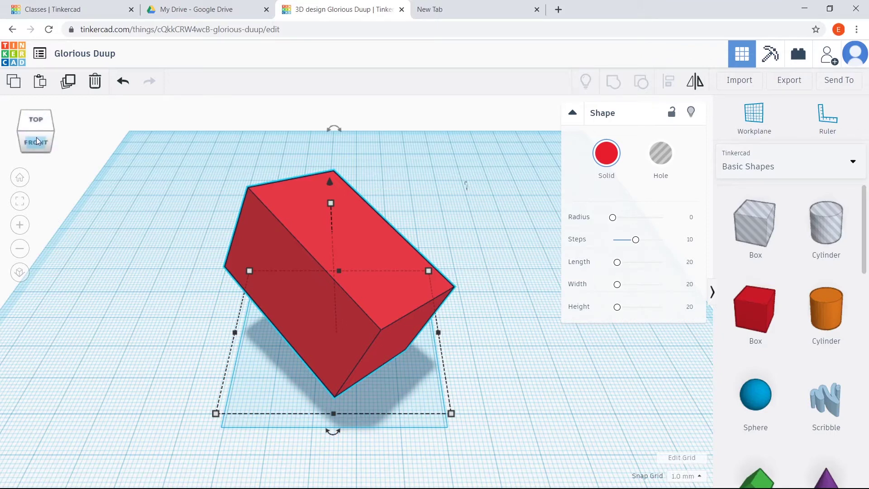
Step: Inspect the tilted red box from the top, front and right, and from angled views
mouse_move(36, 139)
left_mouse_down()
mouse_move(59, 134)
mouse_move(26, 145)
mouse_move(29, 123)
mouse_move(54, 136)
mouse_move(20, 135)
mouse_move(49, 137)
left_mouse_up()
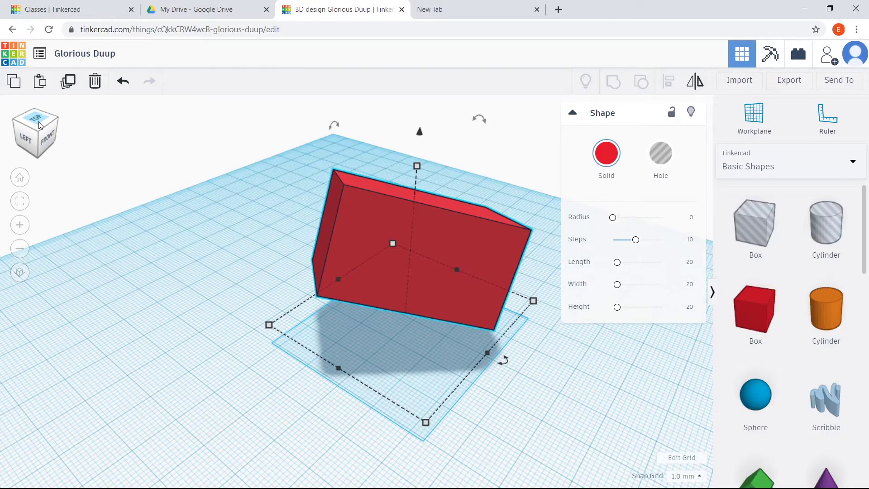
left_click(39, 125)
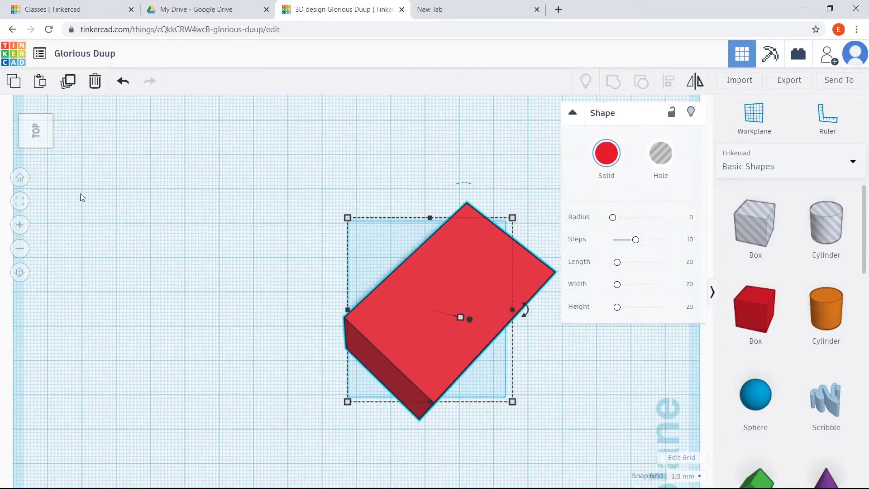
left_click(58, 132)
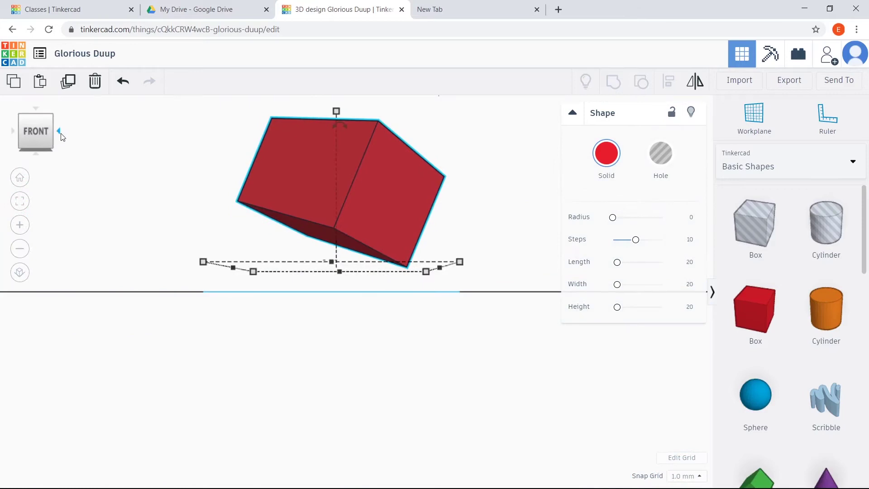
left_click(59, 132)
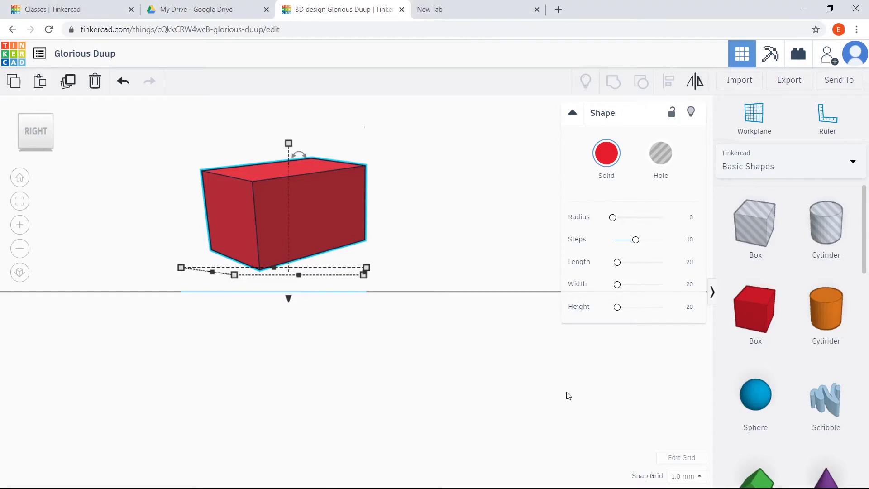
mouse_move(37, 129)
left_mouse_down()
mouse_move(44, 131)
mouse_move(48, 116)
mouse_move(44, 135)
left_mouse_up()
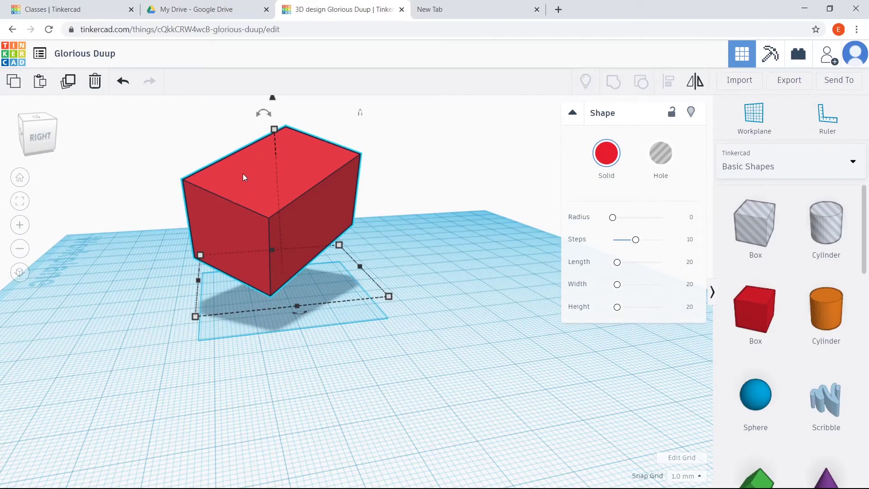
left_click_drag(242, 177, 284, 222)
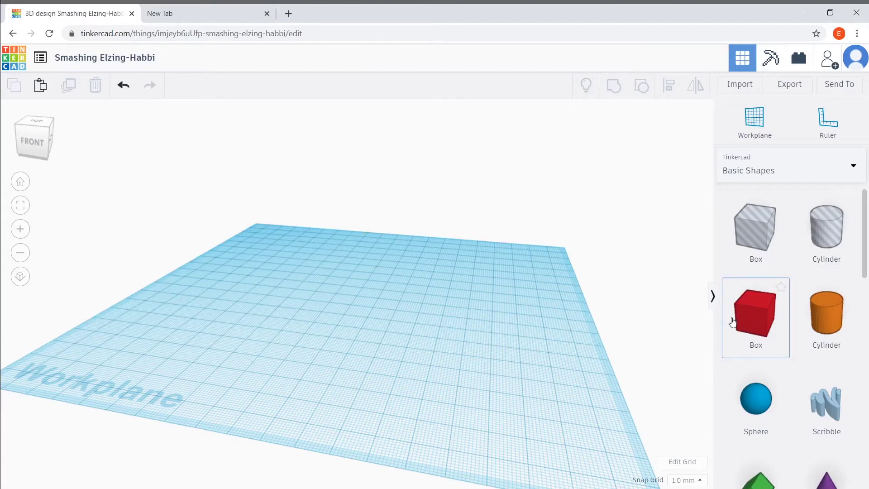
Step: Place a red box on the empty workplane and delete it, twice in a row
left_click_drag(732, 321, 338, 335)
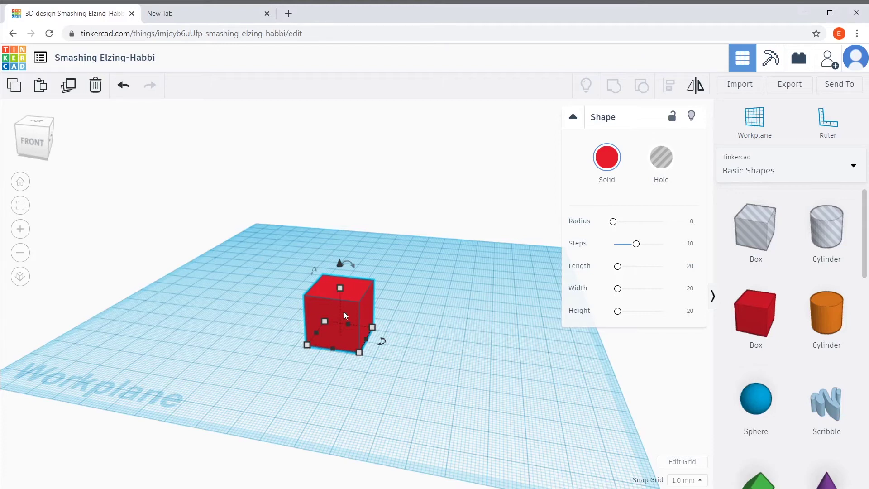
key("Delete")
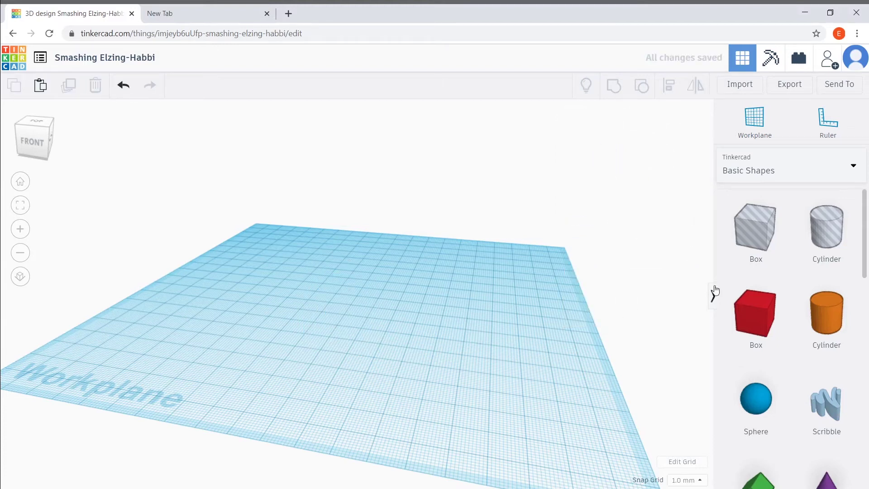
left_click_drag(769, 307, 350, 340)
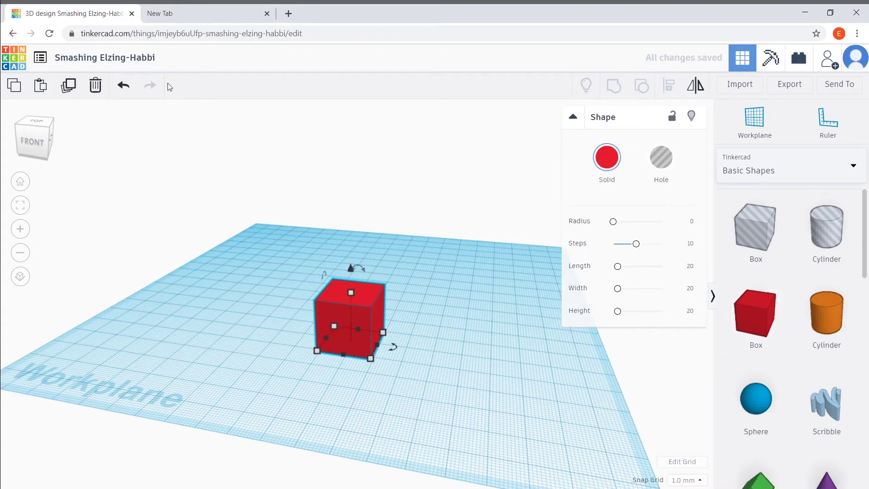
left_click(96, 87)
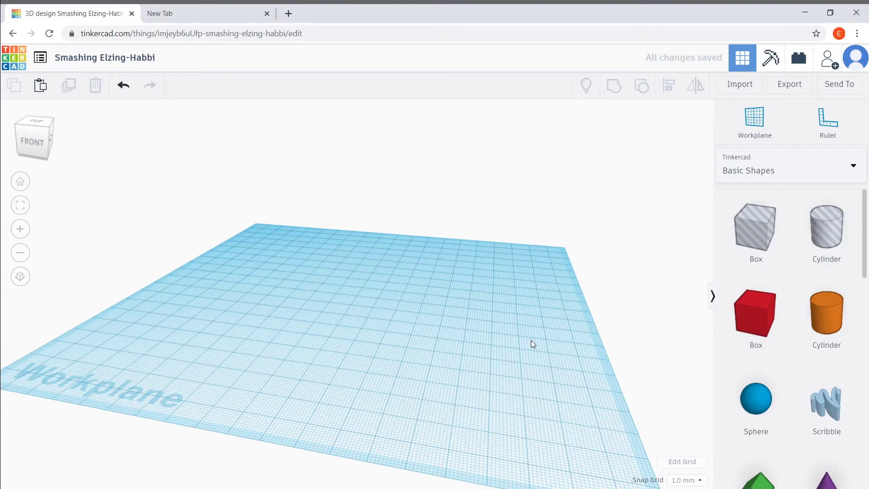
Step: Place a solid cylinder on the workplane, colour it green and deselect it
left_click_drag(805, 314, 315, 330)
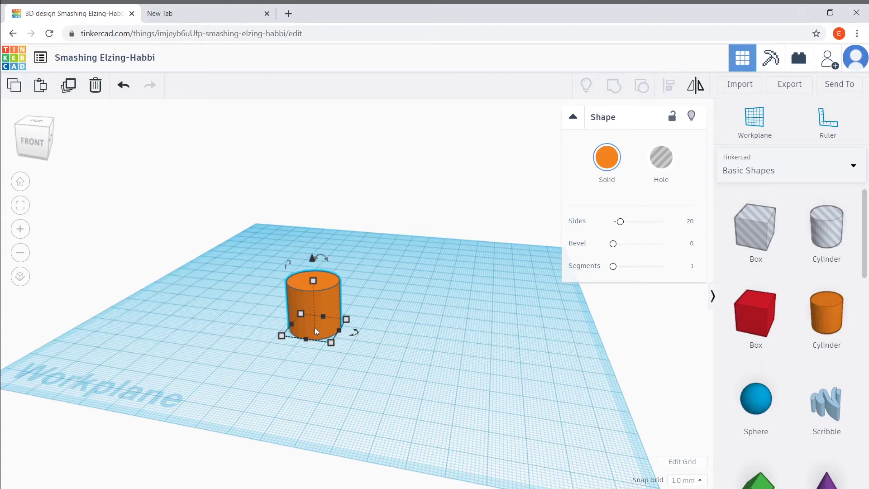
left_click(607, 157)
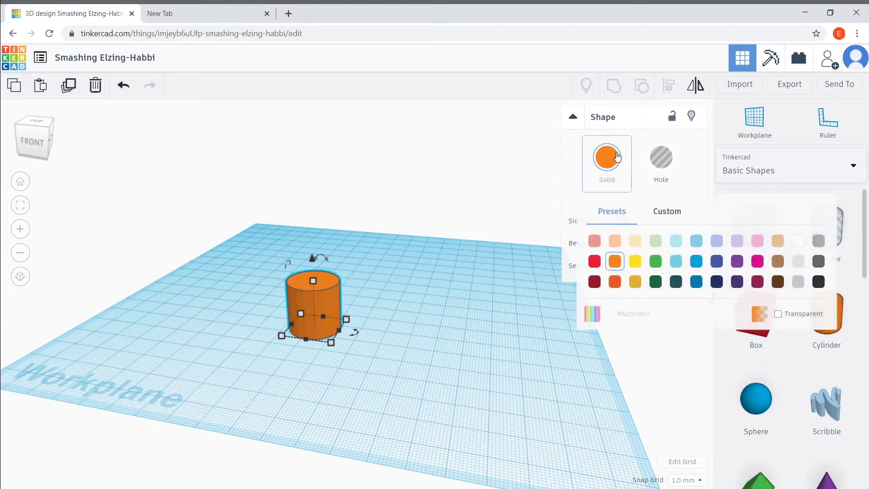
left_click(655, 261)
left_click(381, 357)
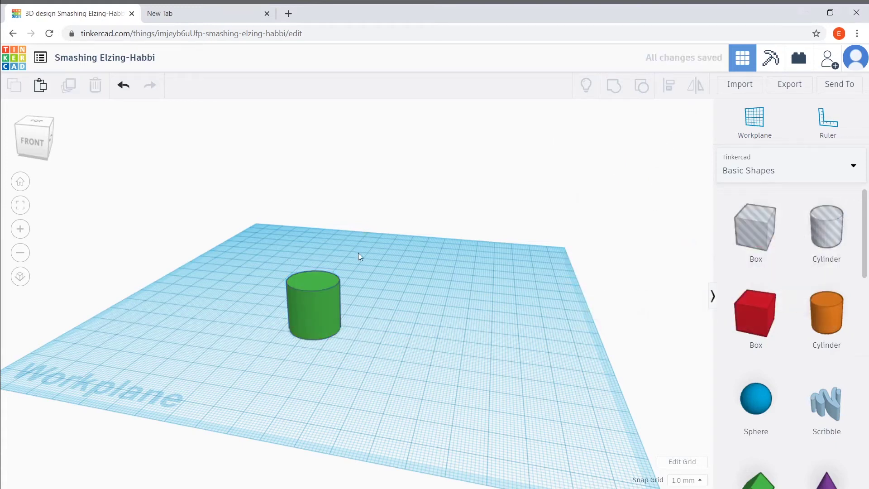
left_click(314, 318)
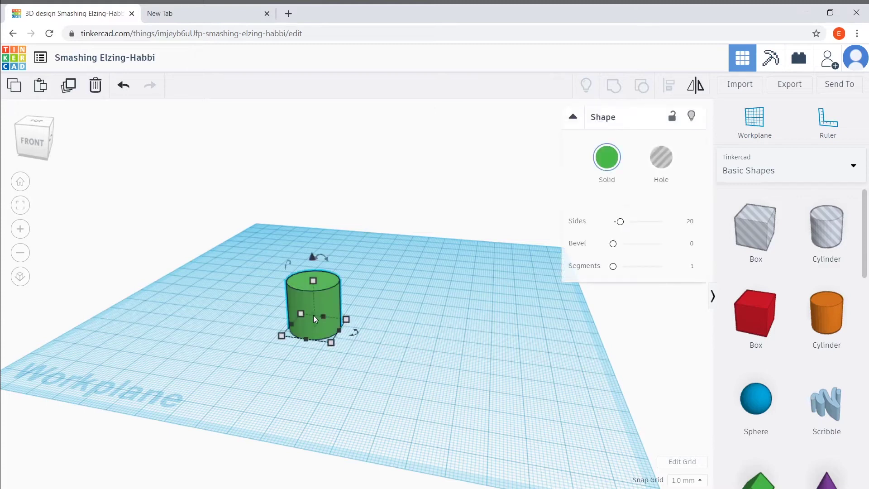
left_click(375, 274)
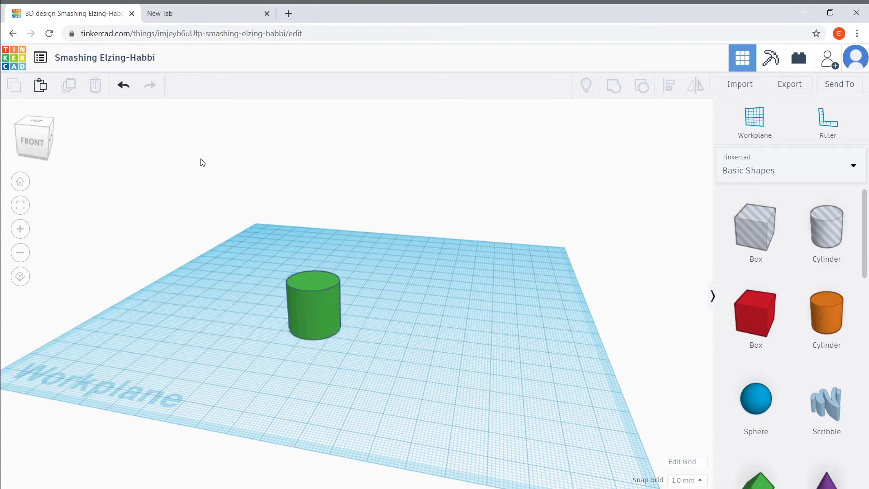
Step: Undo the cylinder's colour change and colour it green again
left_click(122, 87)
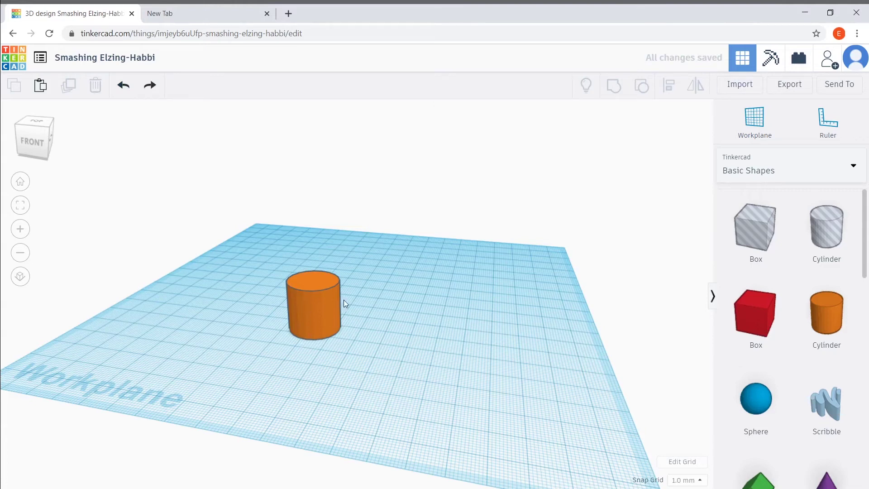
left_click(325, 300)
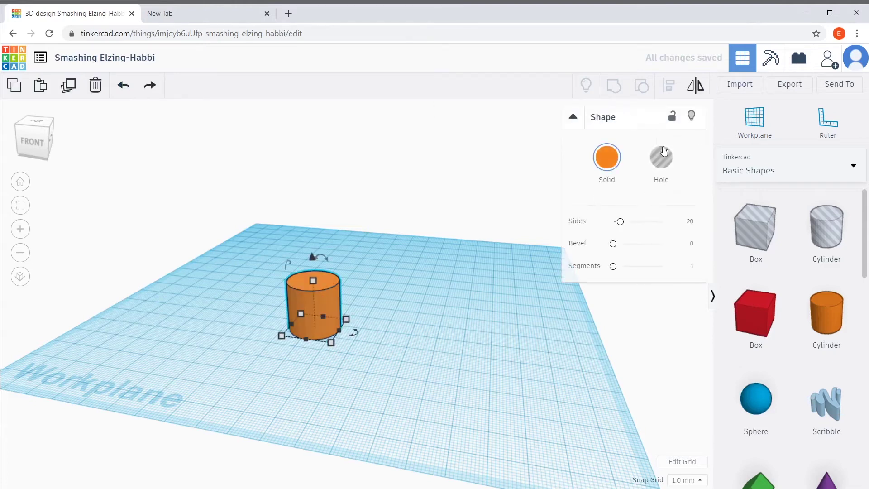
left_click(606, 176)
left_click(655, 261)
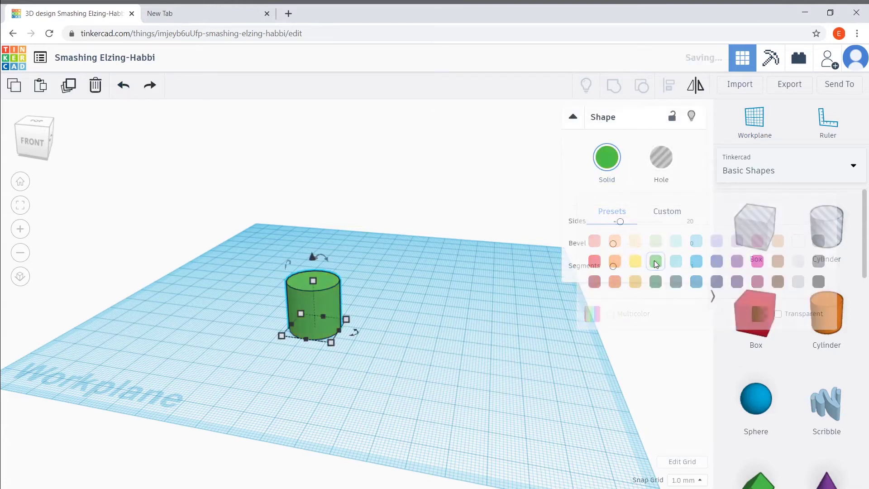
left_click(422, 319)
Step: Resize the green cylinder to a base of about 11 by 12 mm and a height of 39 mm
left_click(320, 324)
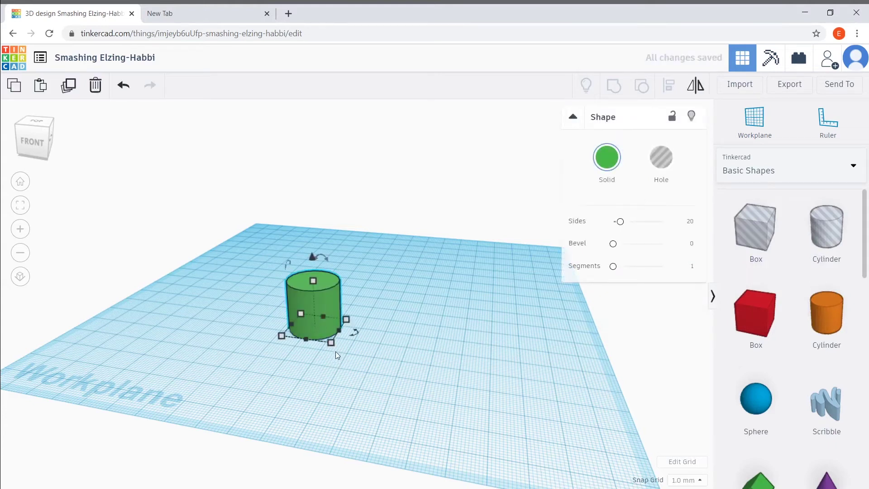
left_click_drag(332, 347, 316, 333)
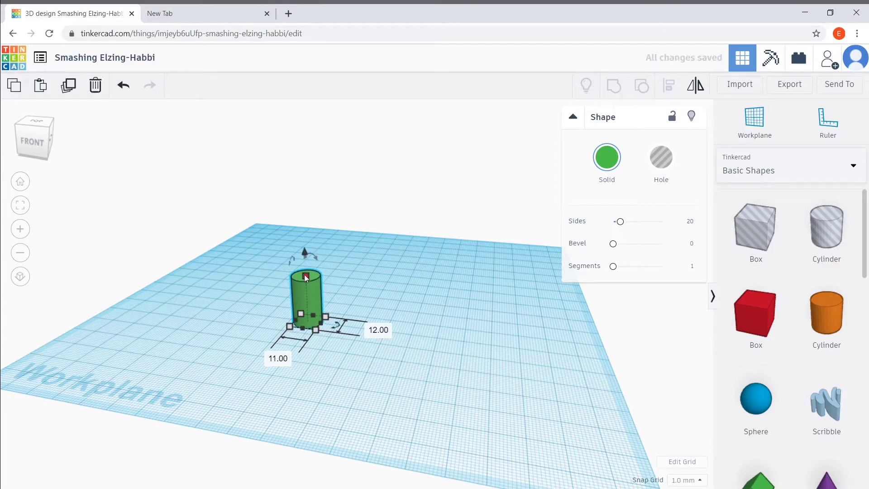
left_click_drag(305, 278, 309, 214)
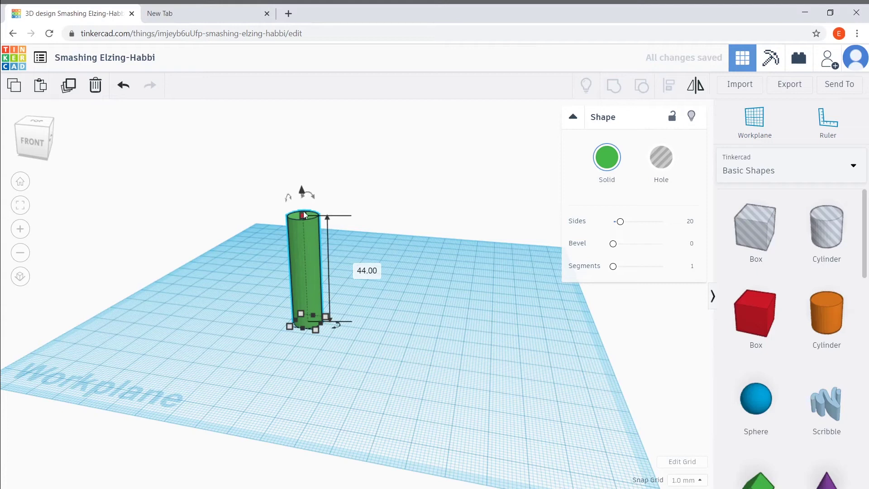
mouse_move(304, 215)
left_mouse_down()
mouse_move(305, 240)
mouse_move(306, 226)
left_mouse_up()
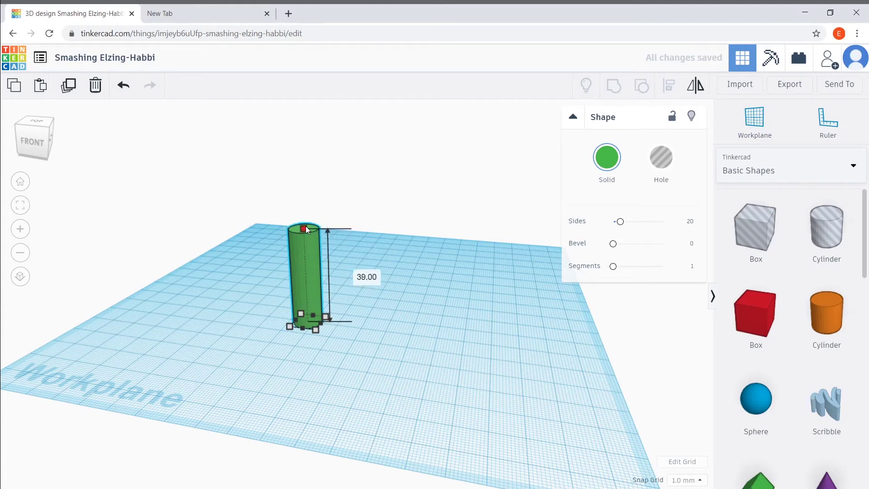
left_click(410, 303)
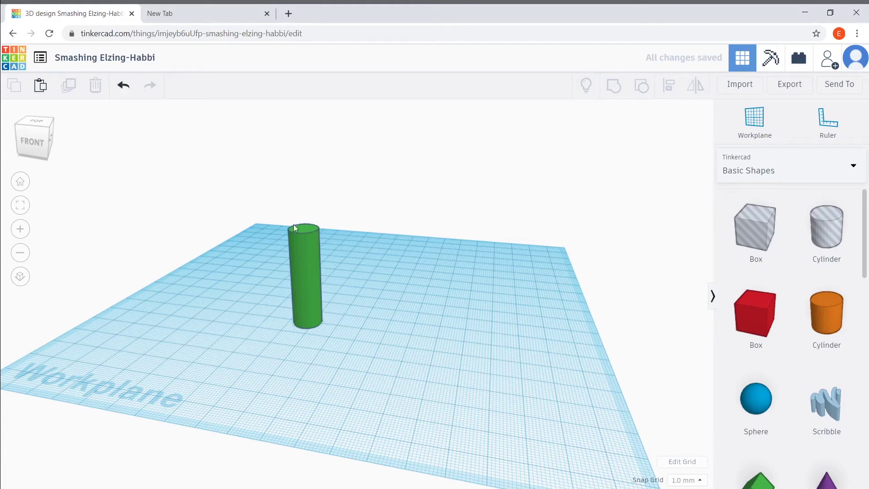
Step: Copy and paste the green cylinder, and move the copy apart so it stands beside the original
left_click(297, 244)
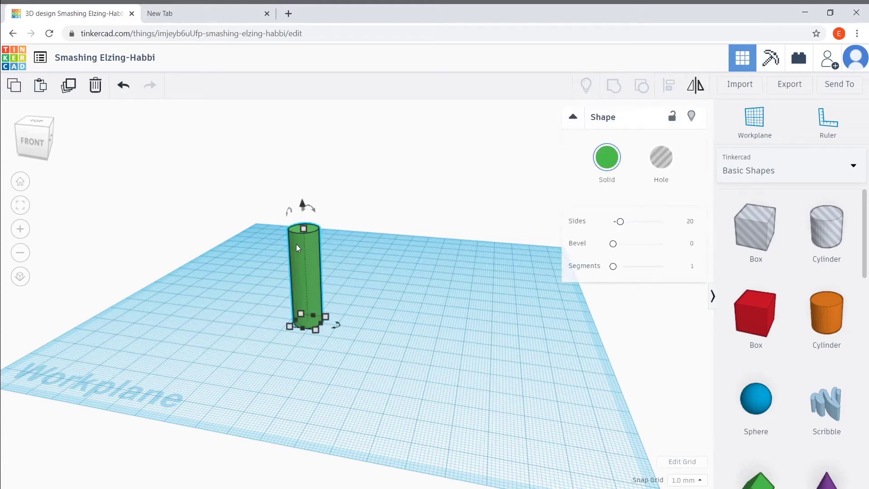
left_click(13, 92)
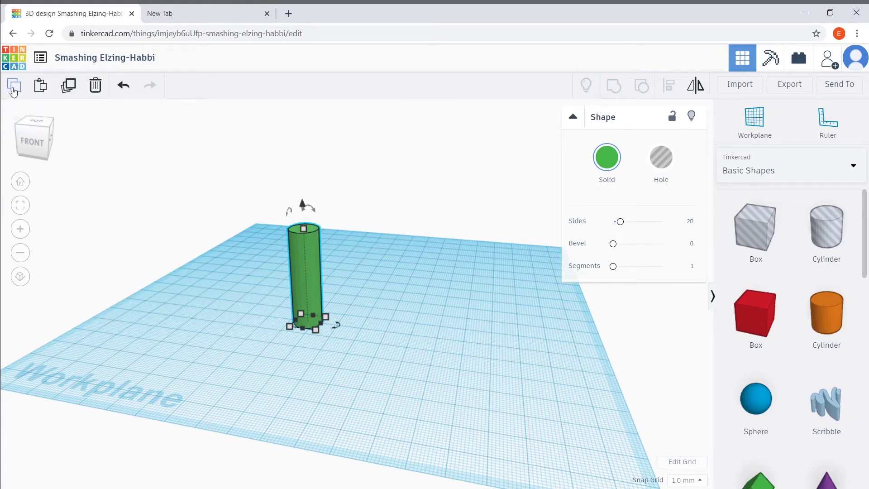
left_click(40, 88)
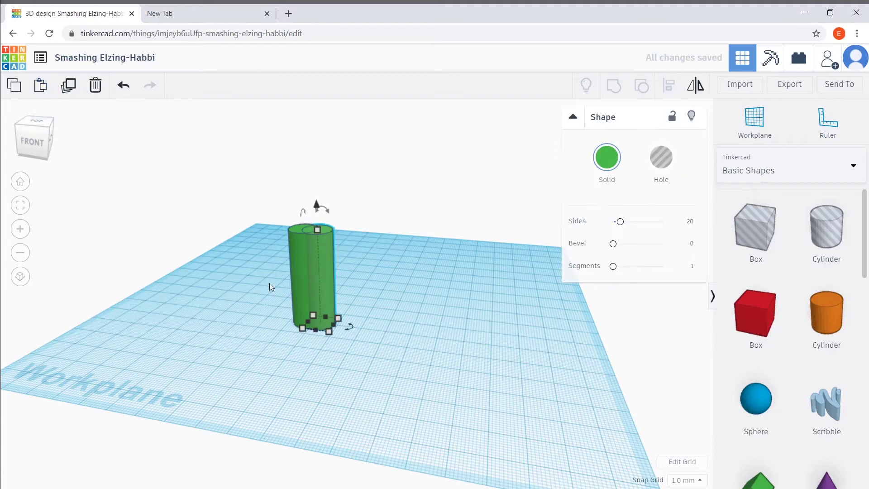
left_click(305, 383)
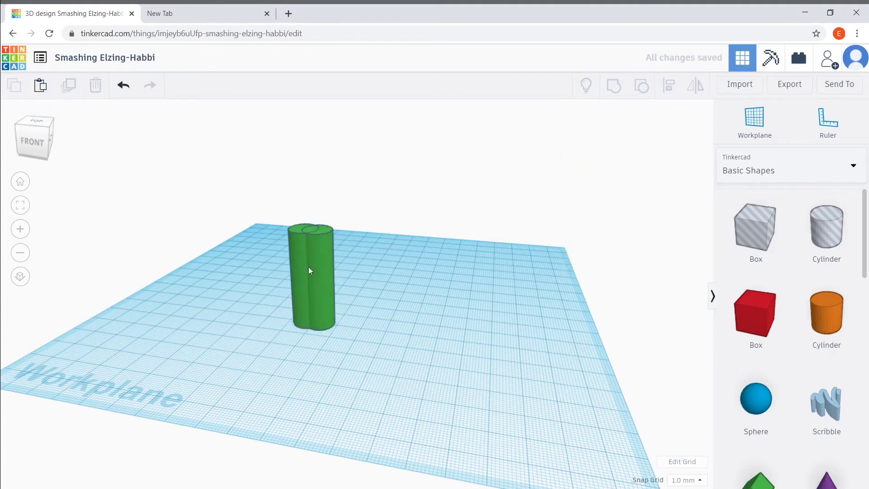
left_click_drag(318, 269, 377, 269)
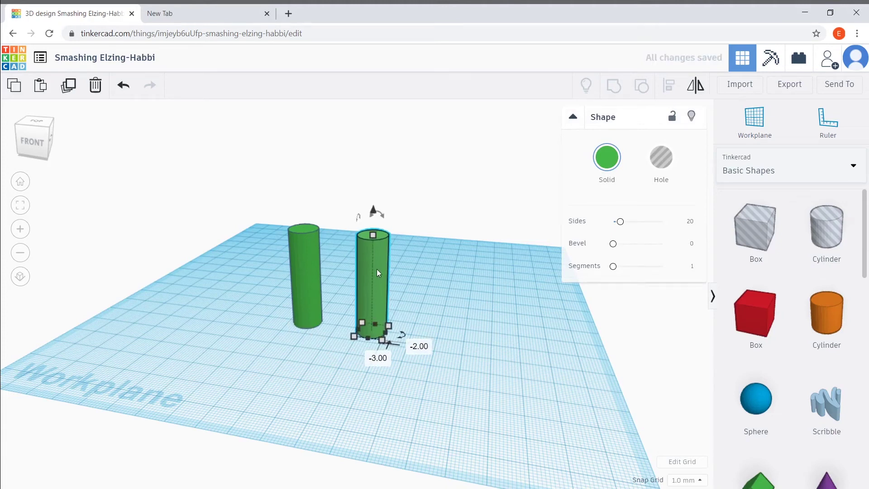
left_click(423, 303)
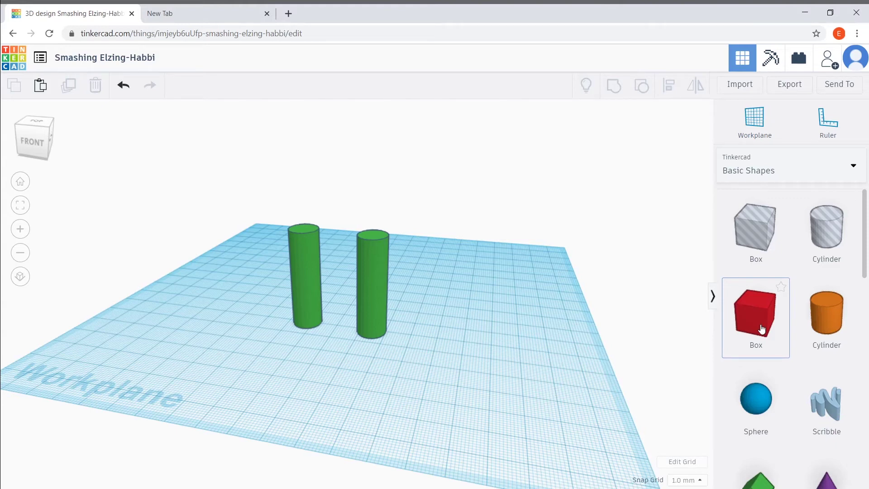
Step: Add an enlarged red box, raised 33 mm and positioned on top of the two green cylinders
left_click_drag(761, 329, 506, 419)
left_click_drag(455, 318, 458, 291)
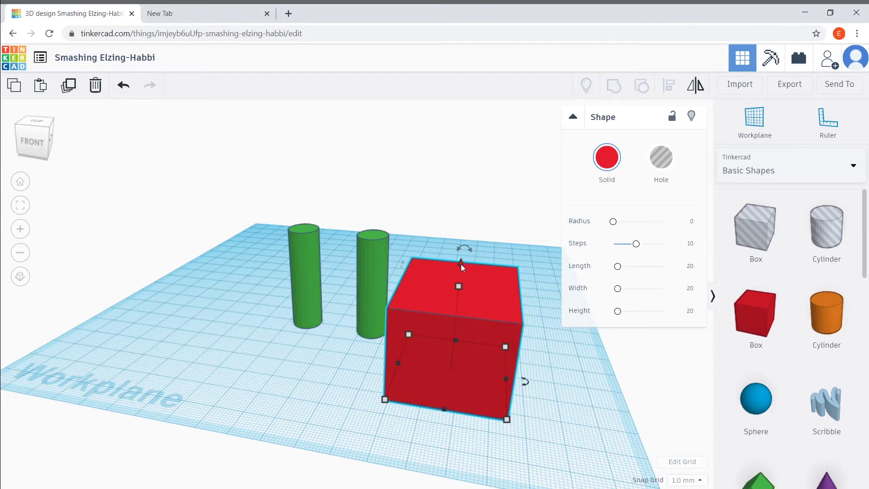
left_click_drag(461, 264, 472, 153)
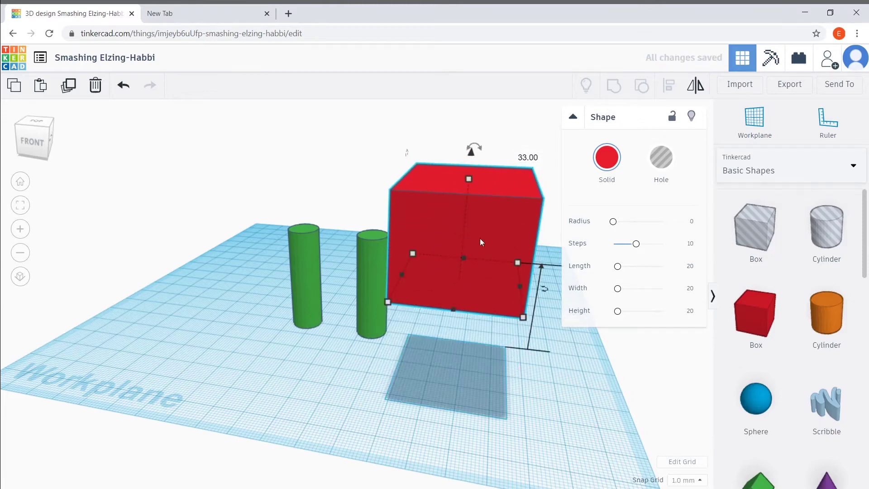
left_click_drag(480, 238, 342, 203)
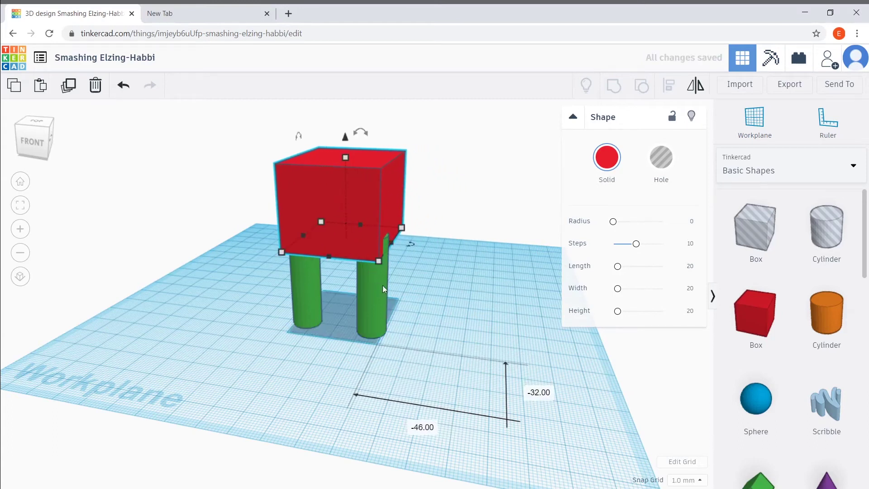
Step: Nudge both green cylinders and the red box so the cylinders sit within the box's width as seen from the front
left_click_drag(376, 286, 373, 294)
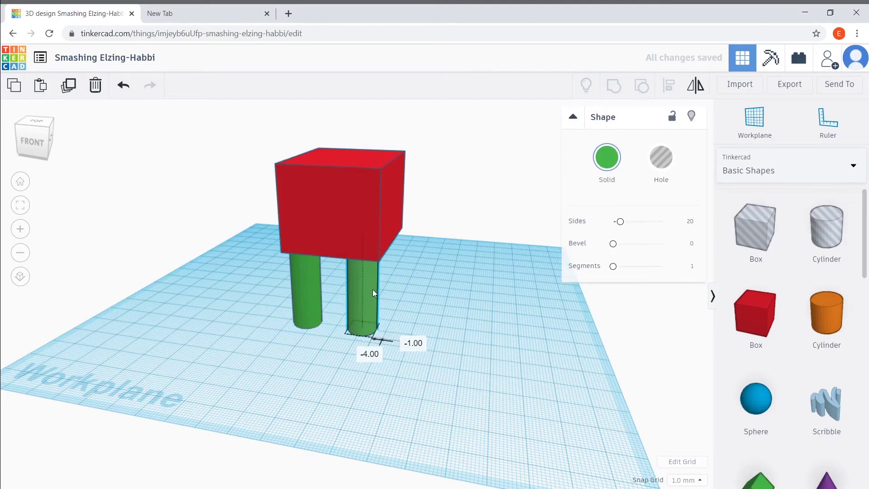
left_click_drag(349, 221, 346, 221)
left_click(36, 139)
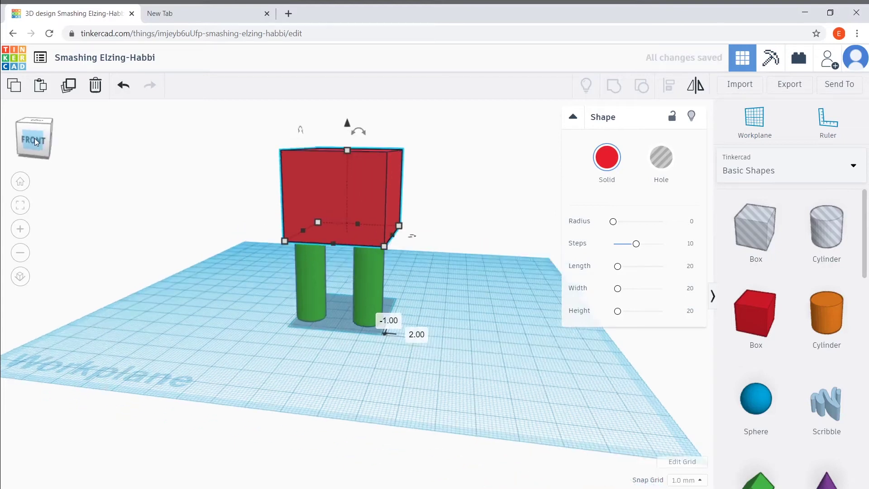
left_click(234, 244)
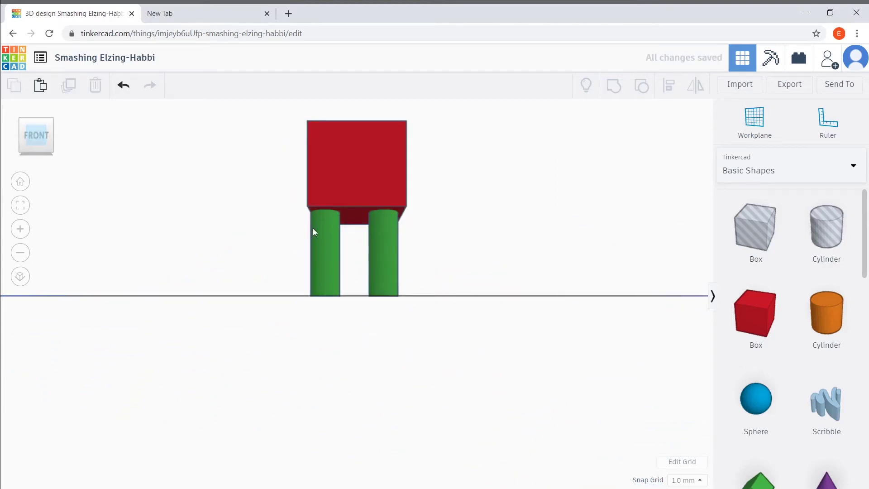
left_click_drag(322, 237, 326, 237)
left_click(130, 211)
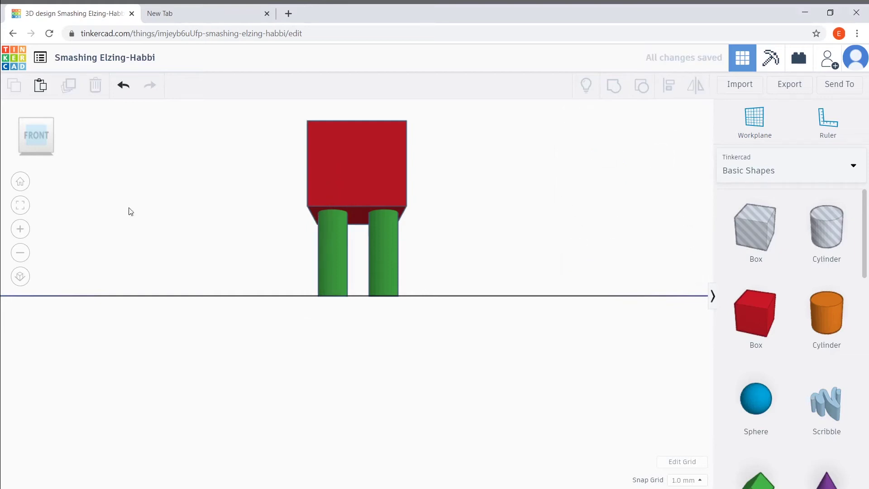
Step: Add another box on the workplane beside the red-and-green figure and colour it orange
left_click(37, 137)
left_click_drag(30, 137, 34, 138)
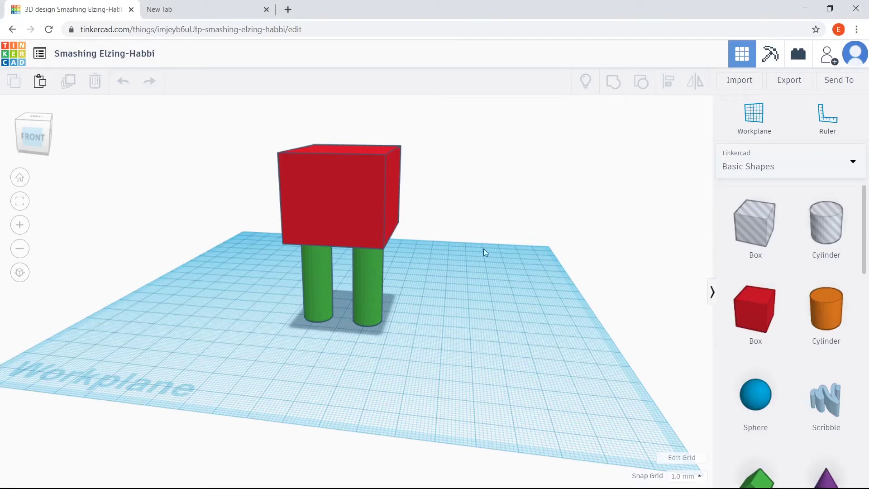
scroll(769, 379, "down", 2)
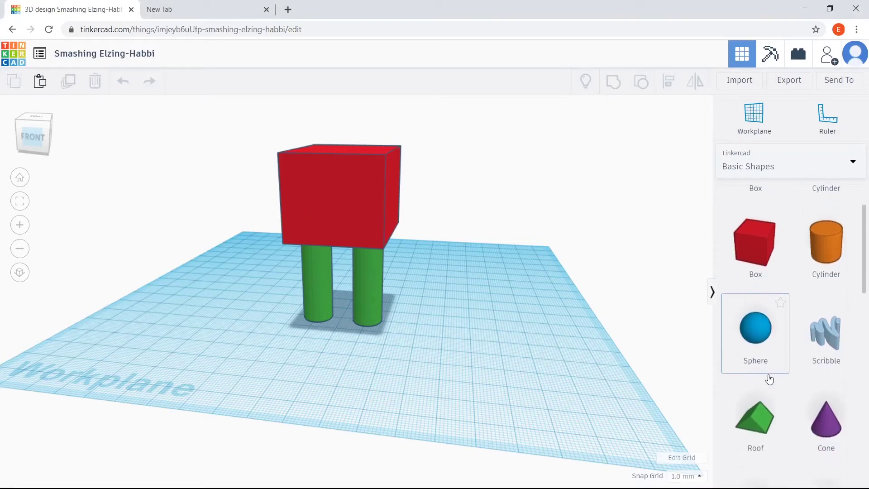
left_click_drag(776, 265, 438, 366)
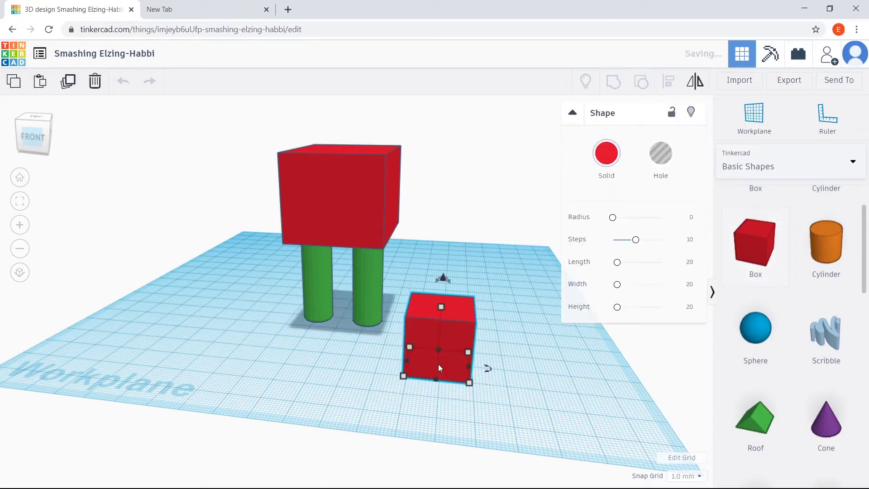
left_click(606, 154)
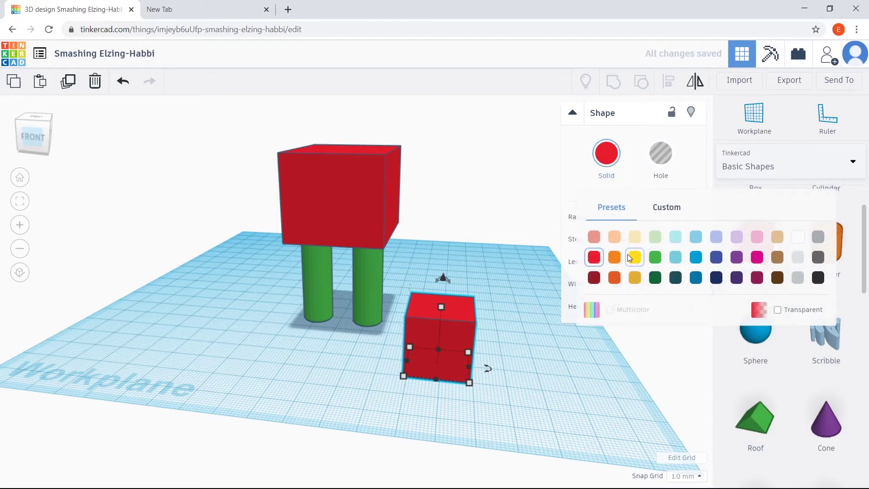
left_click(614, 258)
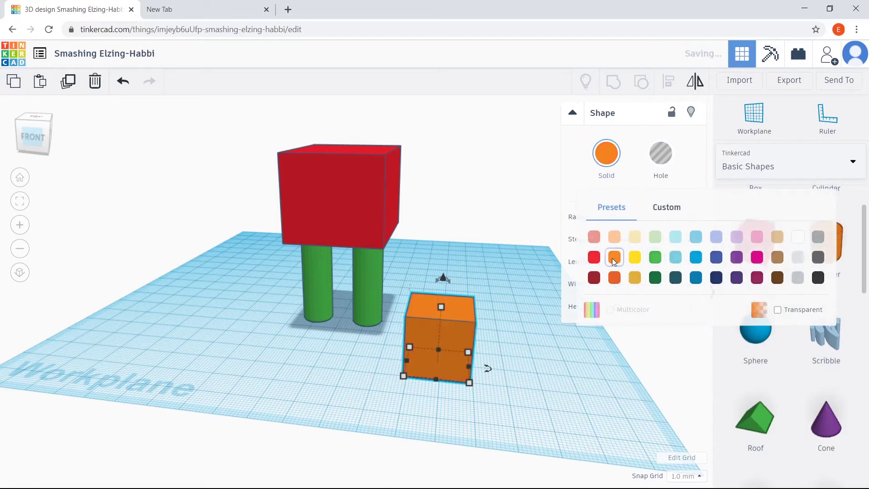
left_click(473, 279)
Step: Flatten the orange box and resize its base to 38 by 8 mm
left_click(458, 333)
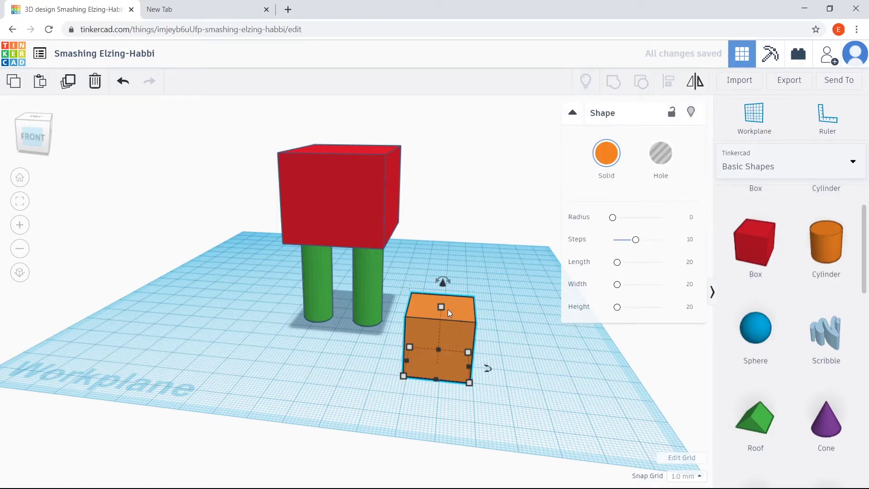
mouse_move(442, 311)
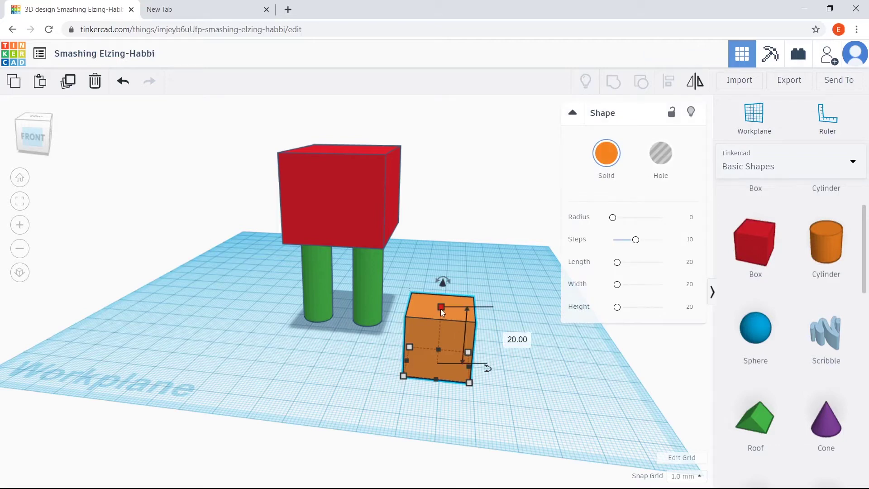
left_click_drag(441, 308, 437, 345)
left_click(439, 274)
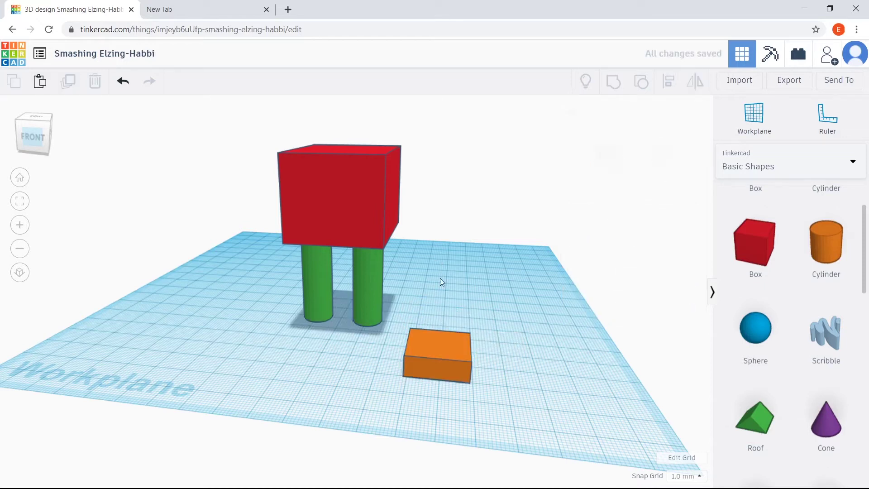
left_click(448, 371)
left_click_drag(470, 388, 528, 369)
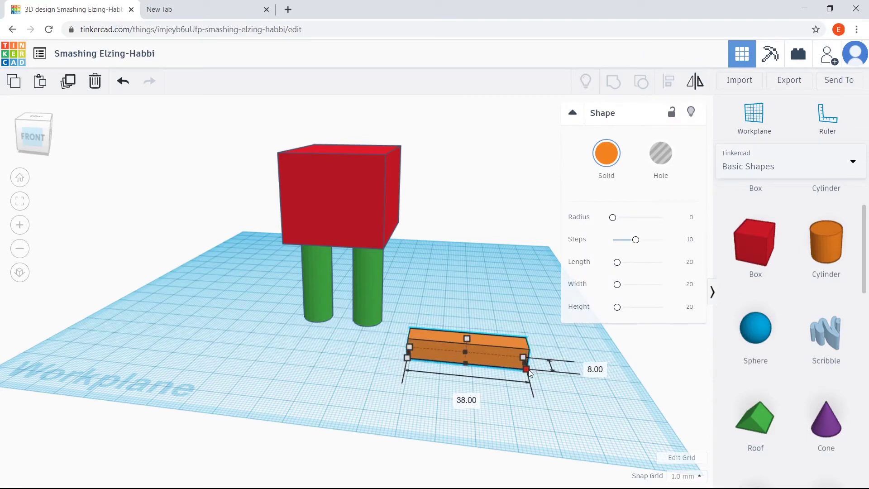
Step: Raise the orange box 51 mm and slide it 19 mm sideways so its end meets the side of the red box
left_click(148, 201)
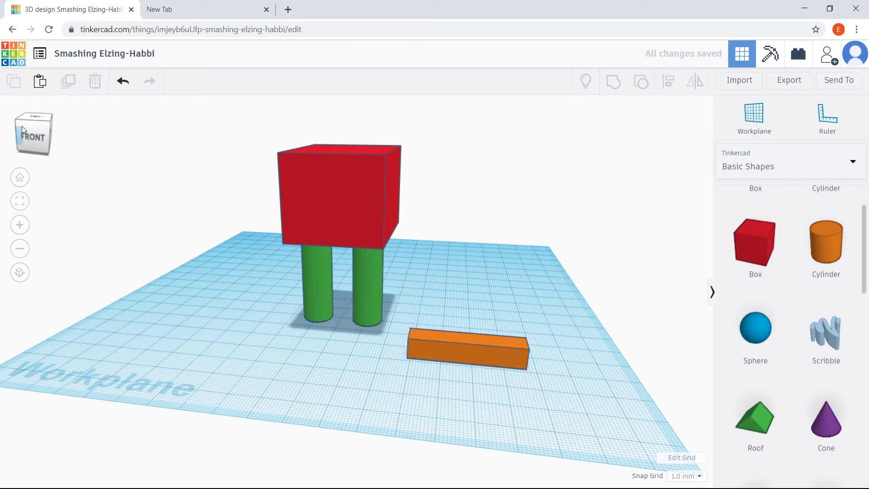
mouse_move(34, 123)
left_mouse_down()
mouse_move(26, 122)
mouse_move(37, 122)
mouse_move(27, 120)
mouse_move(29, 130)
left_mouse_up()
left_click_drag(380, 368, 419, 167)
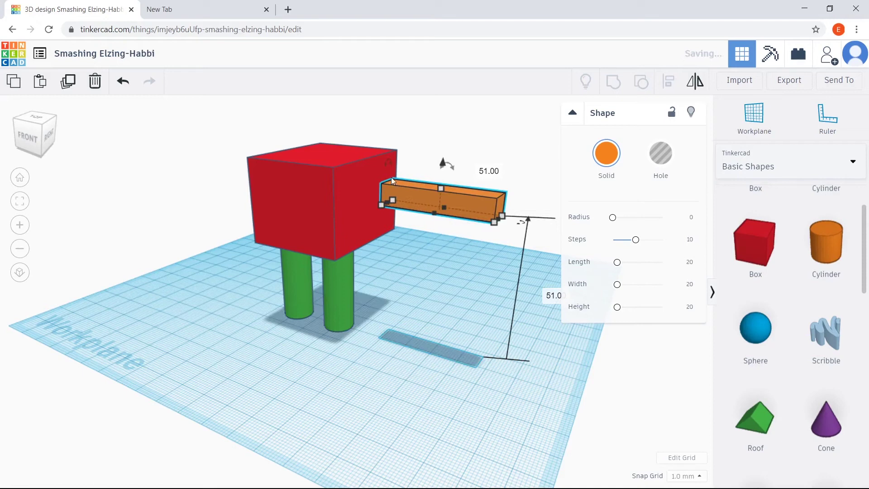
left_click(467, 180)
left_click_drag(475, 210, 420, 198)
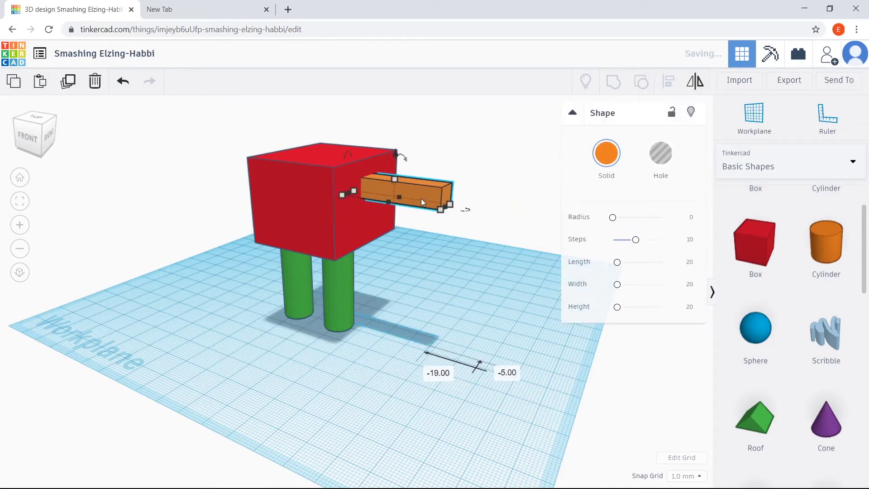
left_click(167, 238)
mouse_move(28, 140)
left_mouse_down()
mouse_move(36, 133)
mouse_move(34, 141)
left_mouse_up()
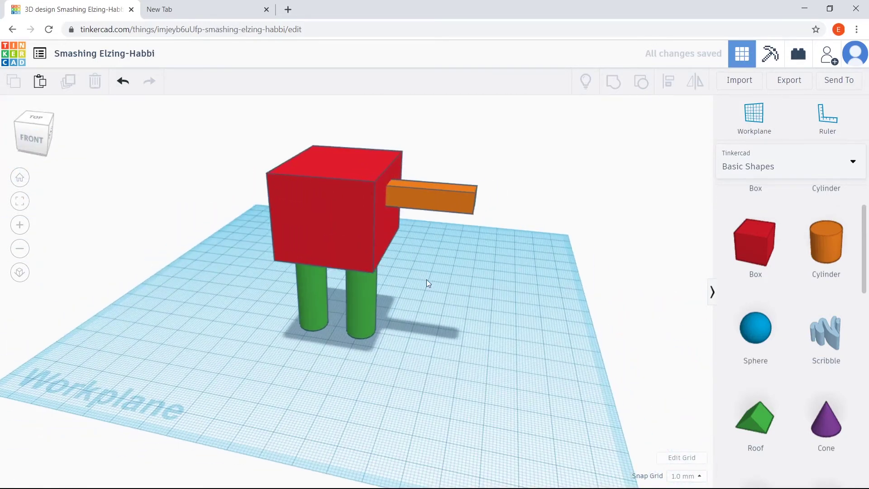
Step: Copy and paste the orange arm, moving the copy about 82 mm across to the opposite side of the red box
left_click(423, 195)
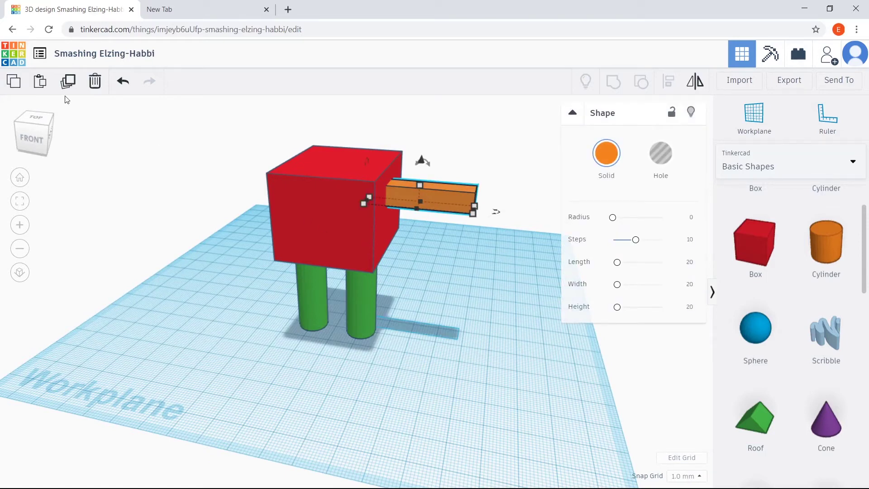
left_click(12, 90)
left_click(42, 86)
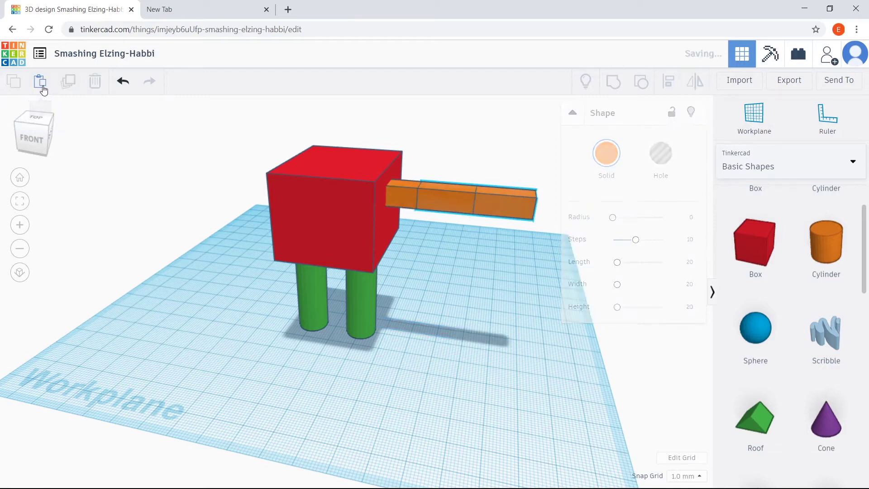
left_click_drag(470, 222, 271, 188)
left_click(29, 138)
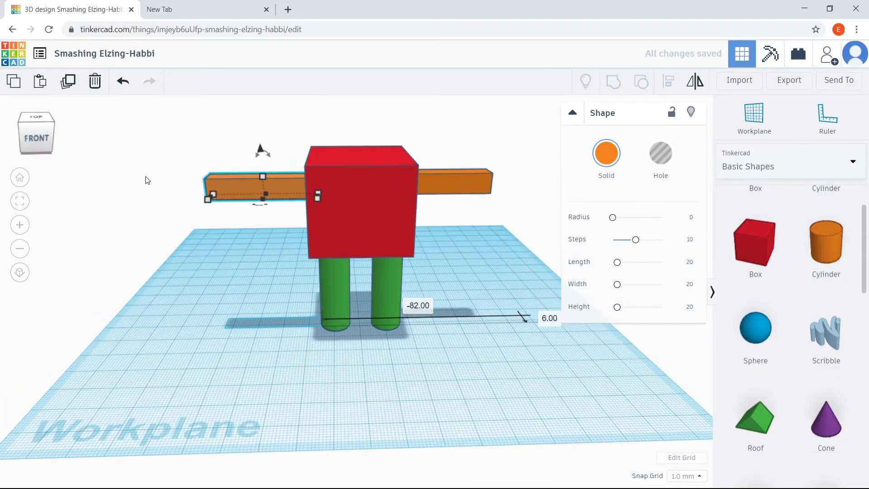
left_click_drag(247, 183, 254, 186)
left_click(270, 151)
right_click_drag(521, 362, 576, 368)
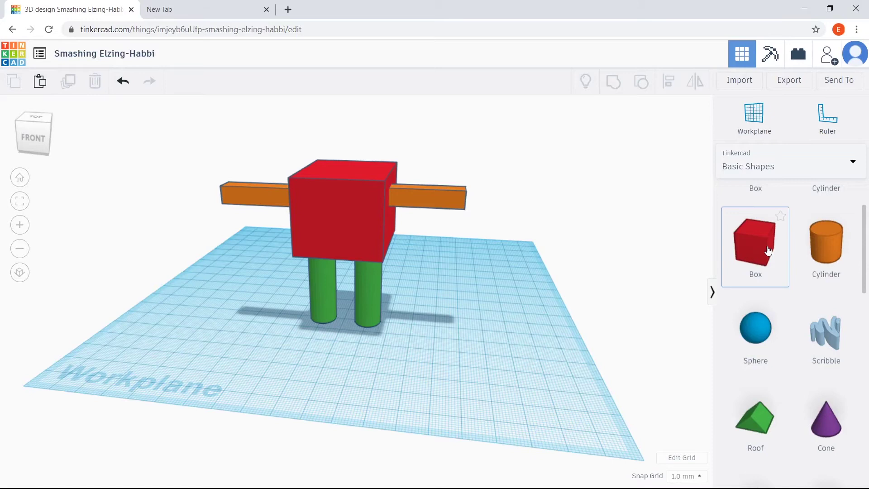
Step: Add another box on the workplane beside the figure and enlarge it slightly, keeping its proportions
left_click_drag(768, 251, 438, 347)
left_click(519, 362)
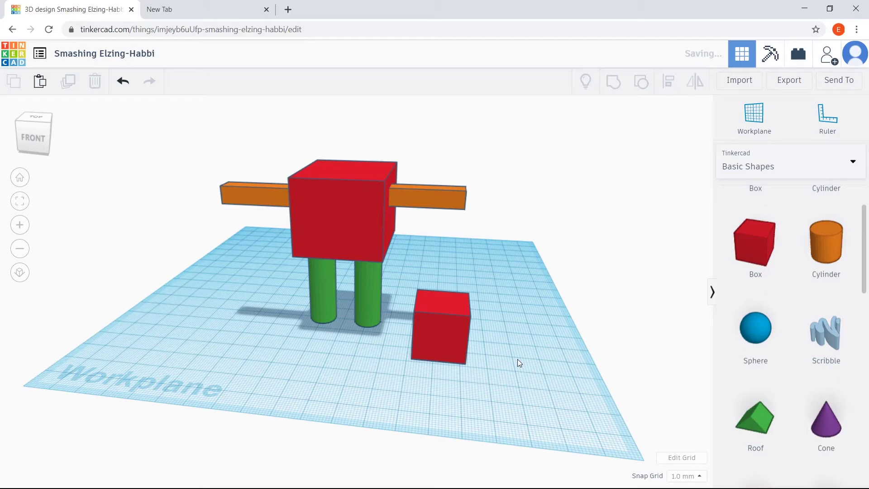
left_click(421, 349)
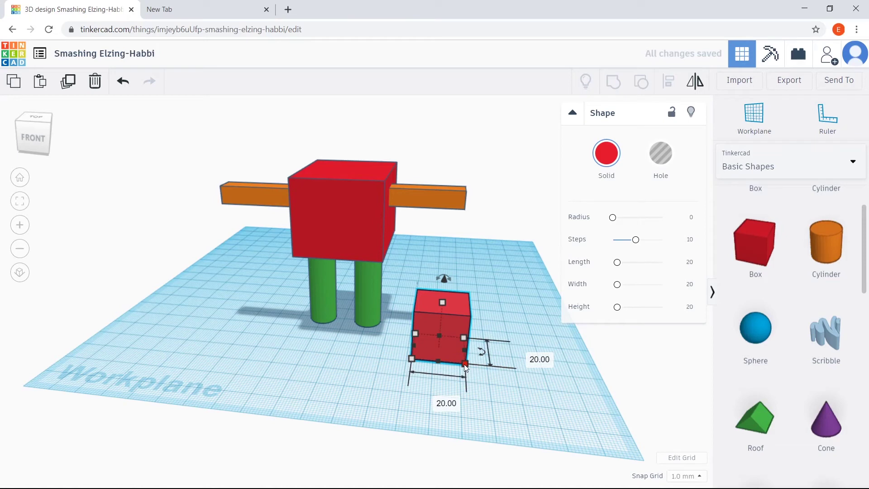
mouse_move(465, 364)
left_mouse_down()
mouse_move(474, 341)
mouse_move(493, 342)
mouse_move(407, 398)
mouse_move(480, 390)
mouse_move(435, 436)
mouse_move(481, 350)
mouse_move(467, 350)
left_mouse_up()
left_click(123, 82)
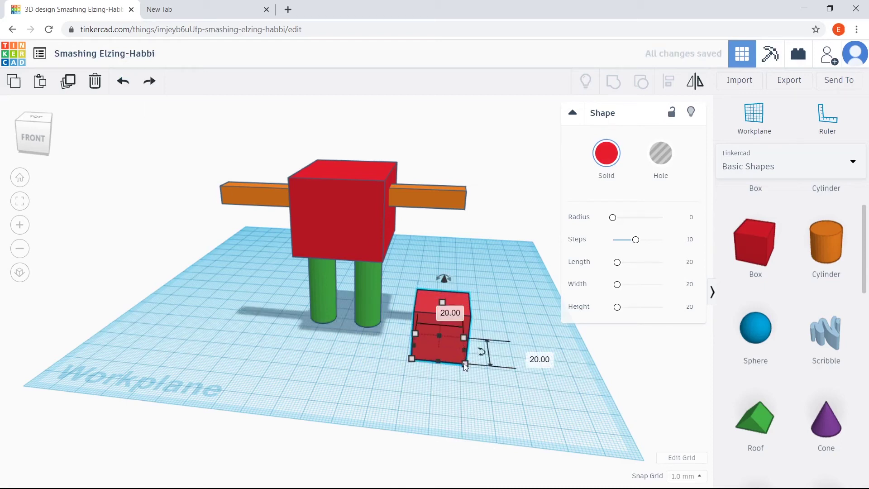
mouse_move(464, 364)
left_mouse_down("shift")
mouse_move(490, 391)
mouse_move(465, 368)
left_mouse_up("shift")
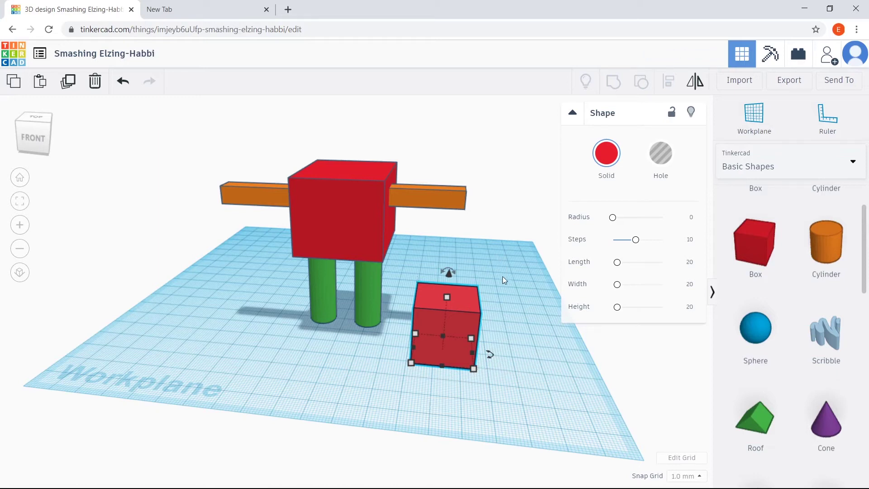
Step: Colour the new box green and raise it 64 mm above the workplane
left_click(598, 165)
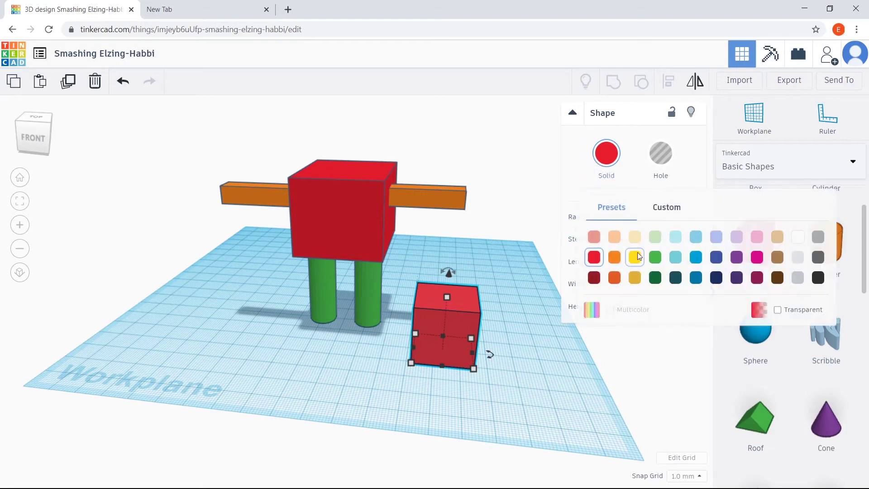
left_click(654, 257)
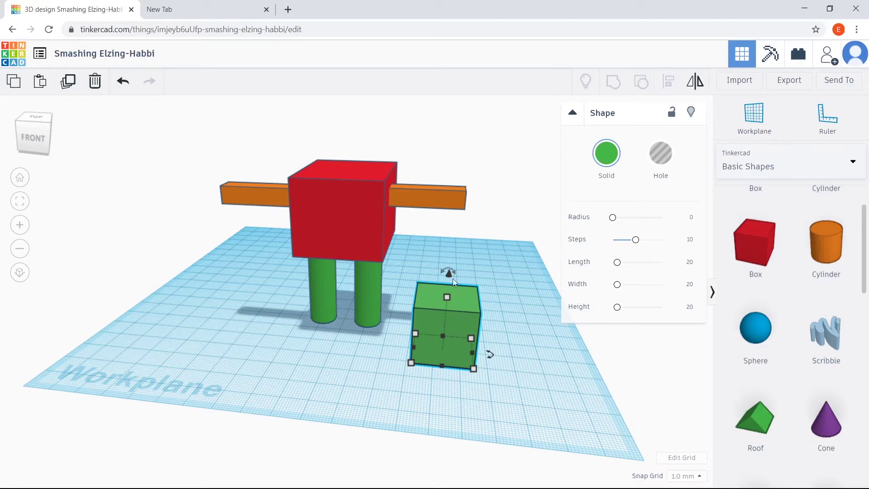
left_click_drag(451, 276, 466, 91)
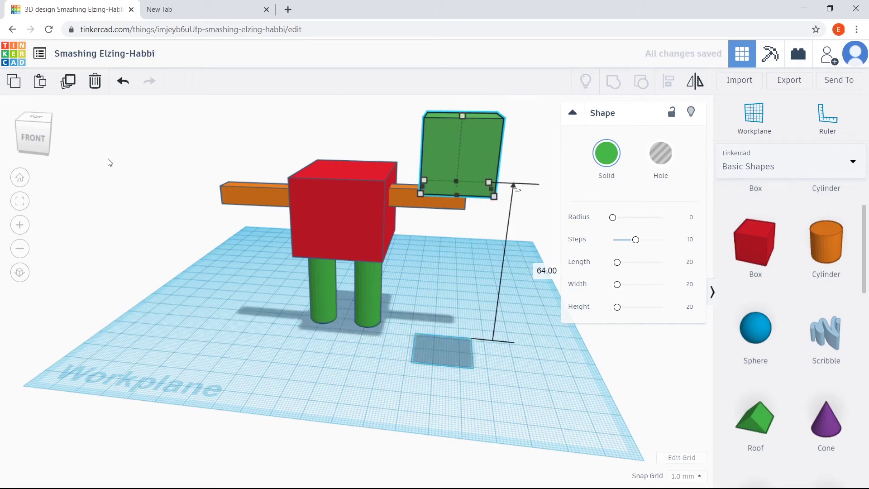
Step: Move the raised green box onto the top of the red body as a head, roughly centred between the arms
mouse_move(42, 138)
left_mouse_down()
mouse_move(50, 131)
mouse_move(43, 137)
left_mouse_up()
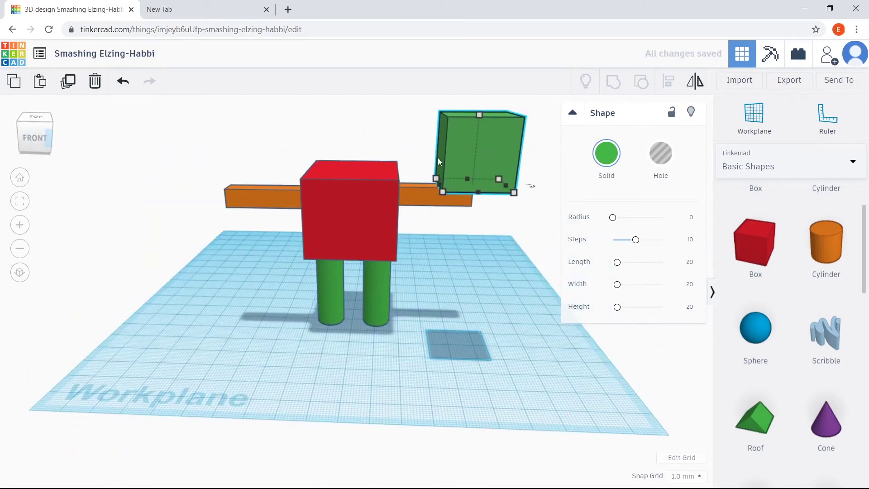
left_click_drag(447, 155, 326, 139)
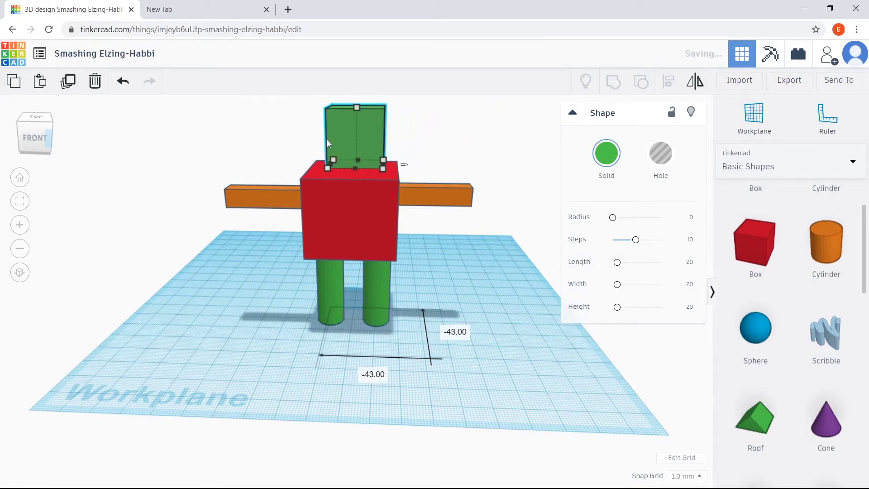
left_click_drag(43, 143, 42, 139)
left_click(42, 139)
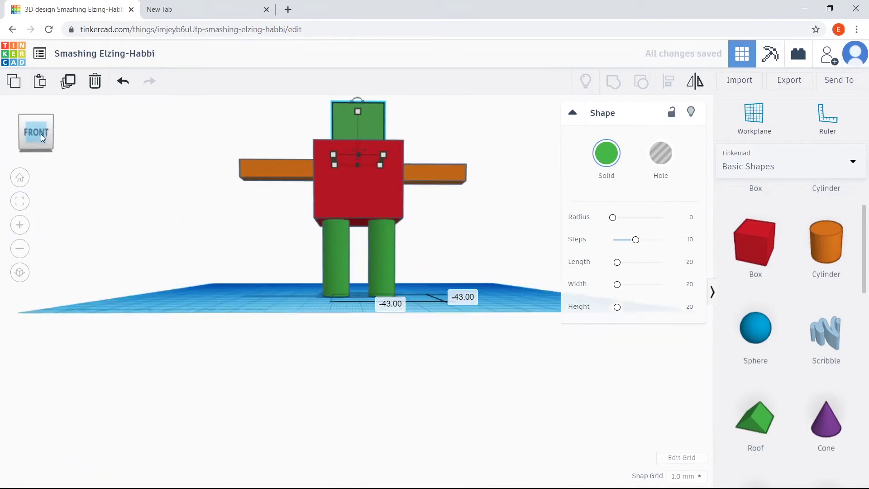
left_click_drag(41, 134, 87, 154)
left_click_drag(376, 158, 373, 178)
left_click(109, 190)
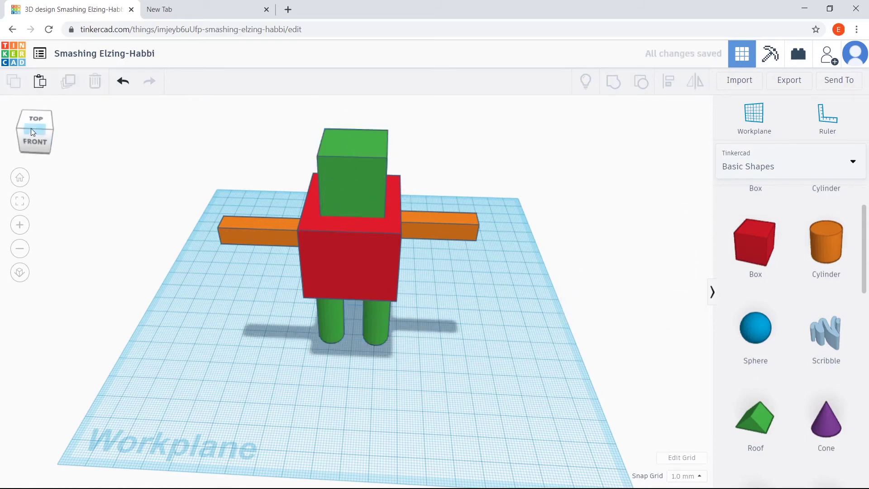
left_click(42, 138)
left_click_drag(42, 130, 41, 137)
left_click(41, 137)
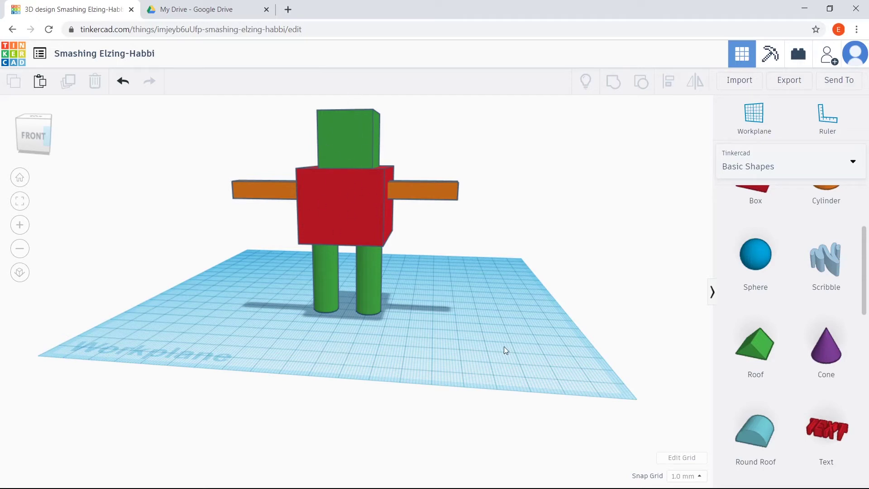
Step: Browse the Basic Shapes library and the list of other available shape collections
scroll(753, 285, "up", 4)
scroll(842, 287, "down", 1)
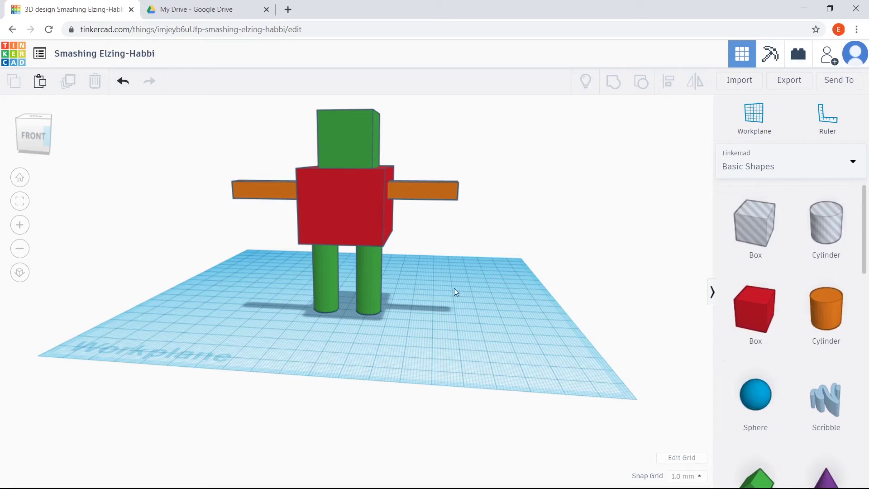
scroll(764, 346, "down", 9)
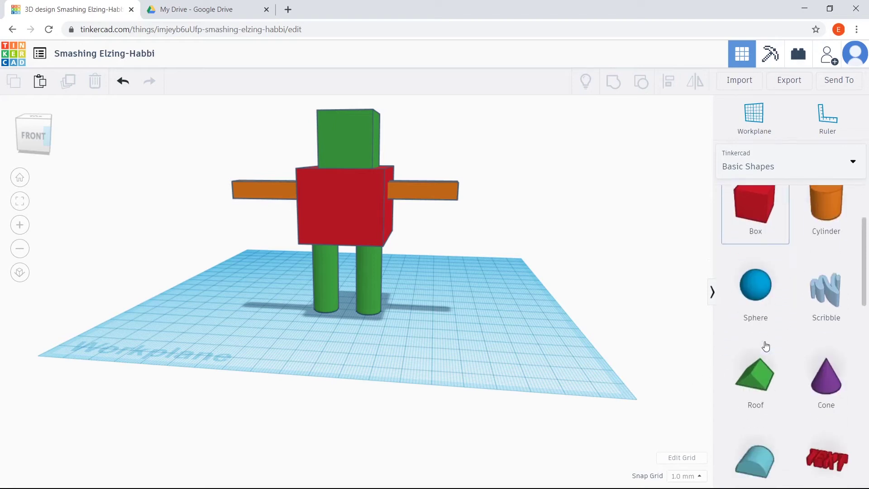
scroll(764, 346, "down", 9)
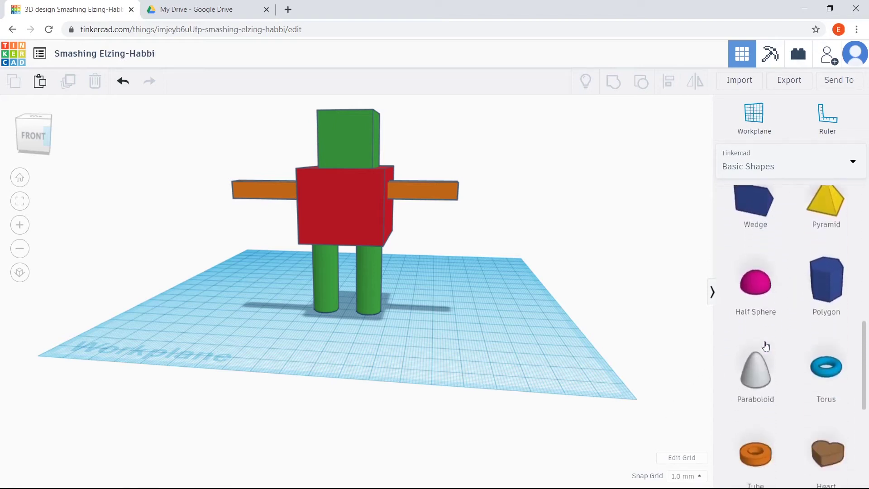
scroll(773, 248, "up", 1)
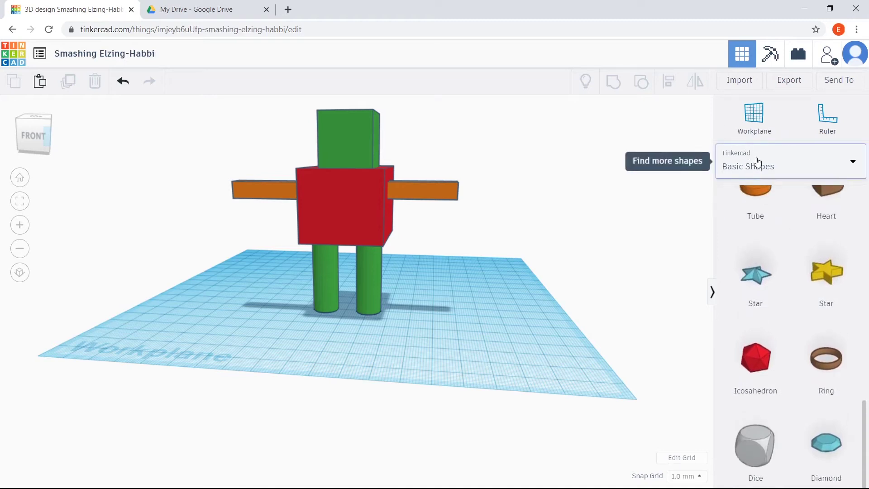
left_click(754, 162)
scroll(764, 291, "down", 1)
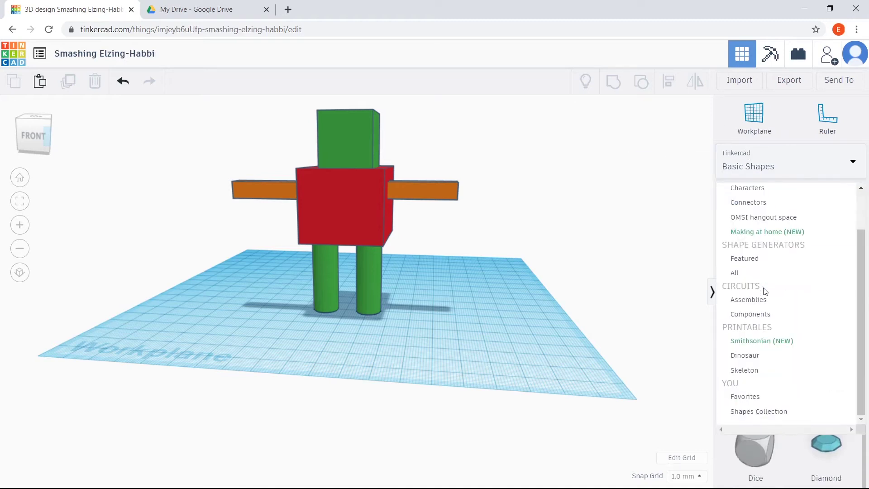
left_click(662, 312)
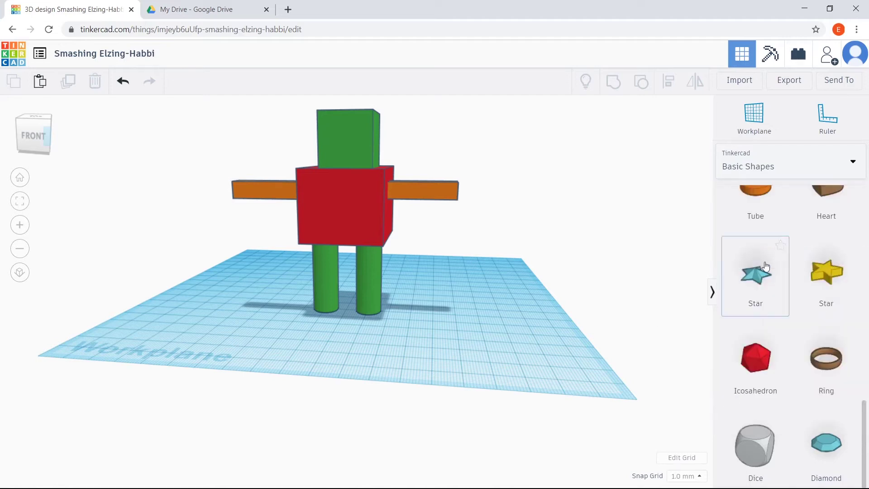
scroll(764, 267, "up", 10)
scroll(765, 398, "down", 1)
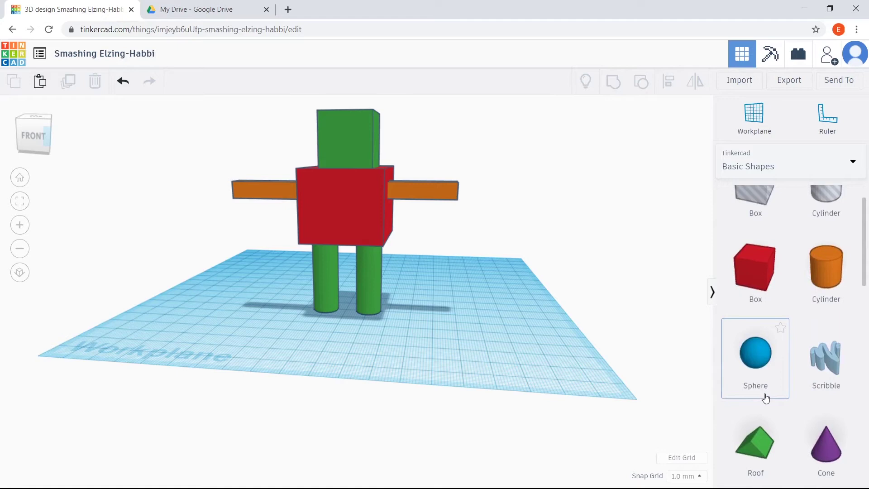
Step: Add a Scribble shape beside the figure and draw a smiley face with two short eye strokes and a wide curved mouth
mouse_move(822, 378)
left_mouse_down()
mouse_move(733, 388)
mouse_move(566, 367)
mouse_move(477, 339)
mouse_move(498, 351)
mouse_move(468, 319)
mouse_move(467, 335)
left_mouse_up()
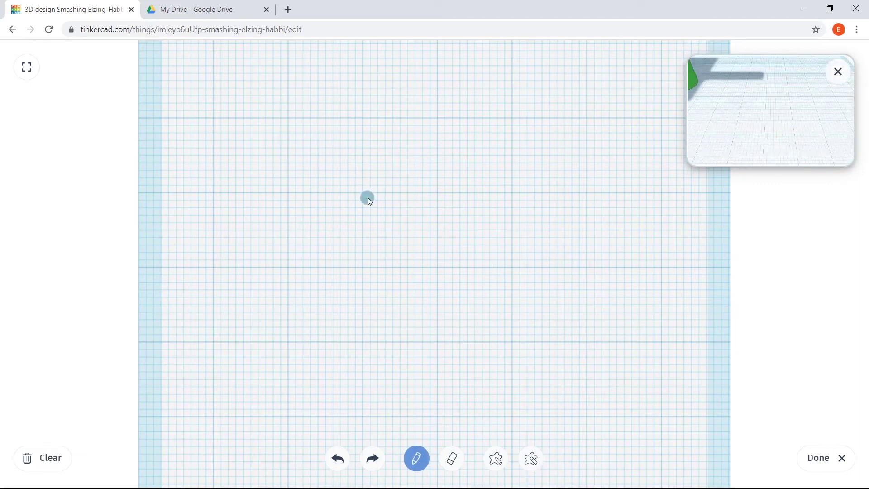
left_click_drag(369, 172, 369, 225)
left_click_drag(505, 165, 517, 226)
mouse_move(311, 222)
left_mouse_down()
mouse_move(320, 311)
mouse_move(425, 371)
mouse_move(509, 364)
mouse_move(568, 268)
mouse_move(573, 241)
left_mouse_up()
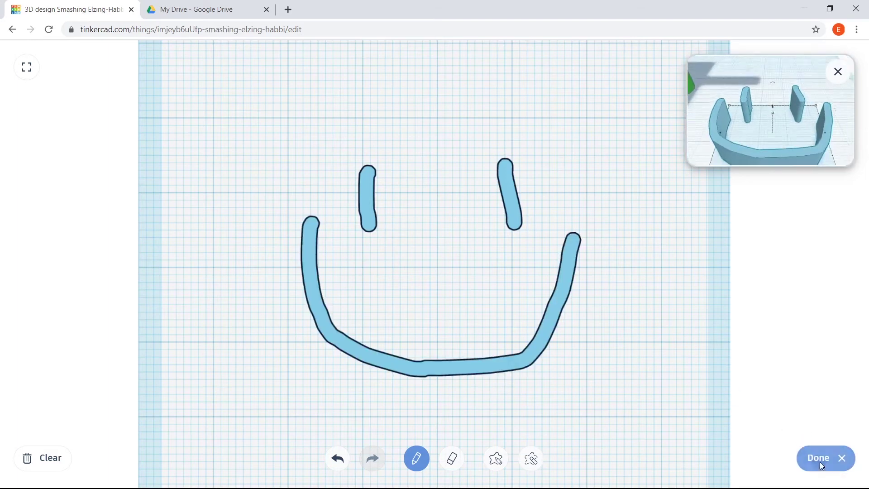
left_click(820, 458)
scroll(387, 303, "down", 4)
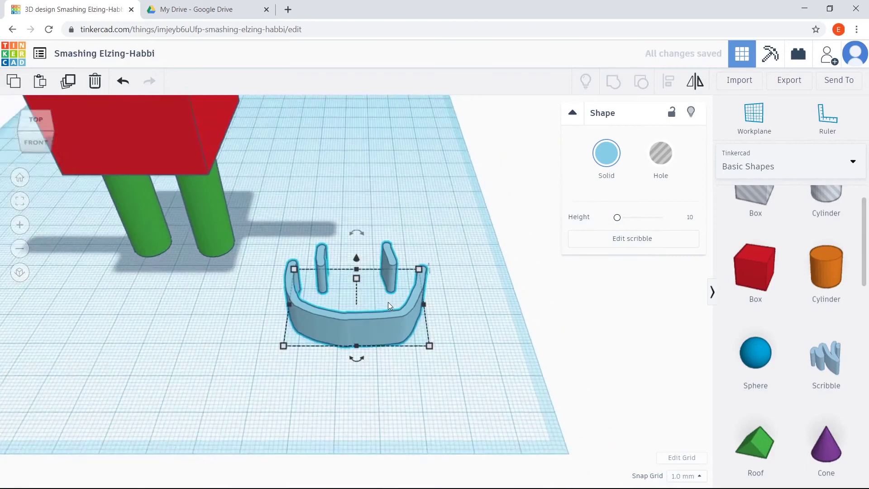
scroll(389, 305, "down", 2)
scroll(354, 257, "up", 2)
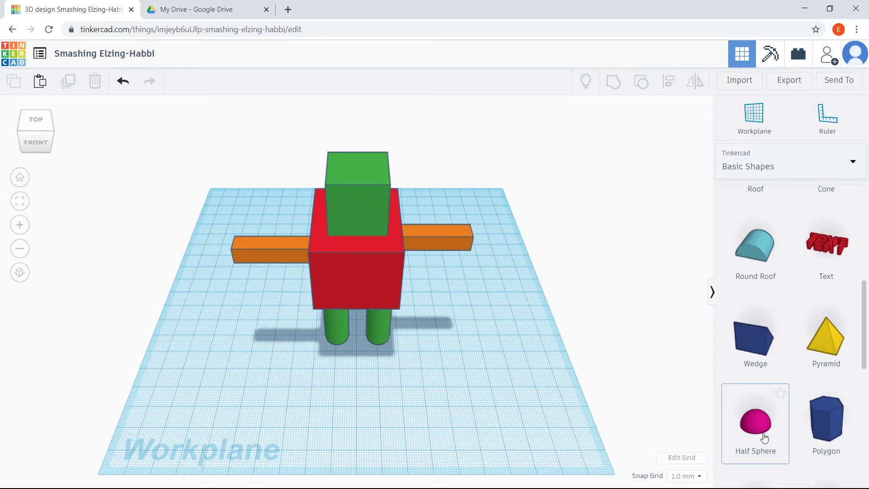
Step: Place a Half Sphere from the basic shapes on the workplane in front of the figure
scroll(776, 335, "up", 6)
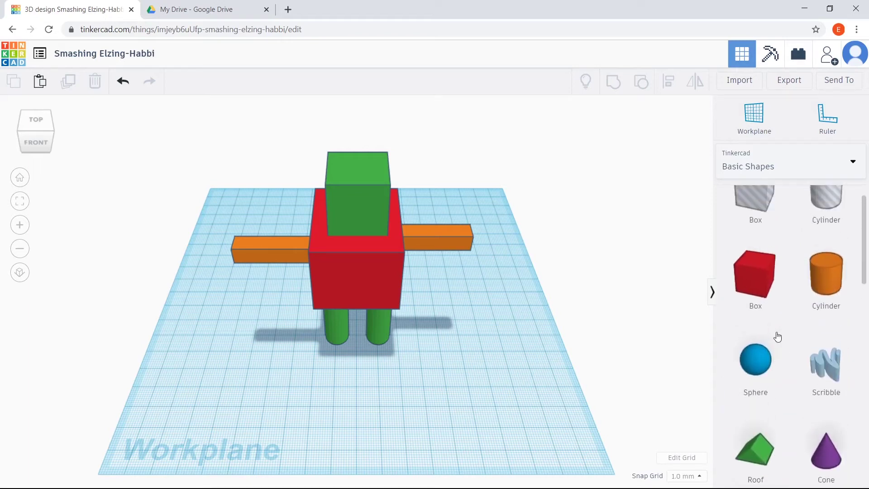
scroll(777, 336, "down", 5)
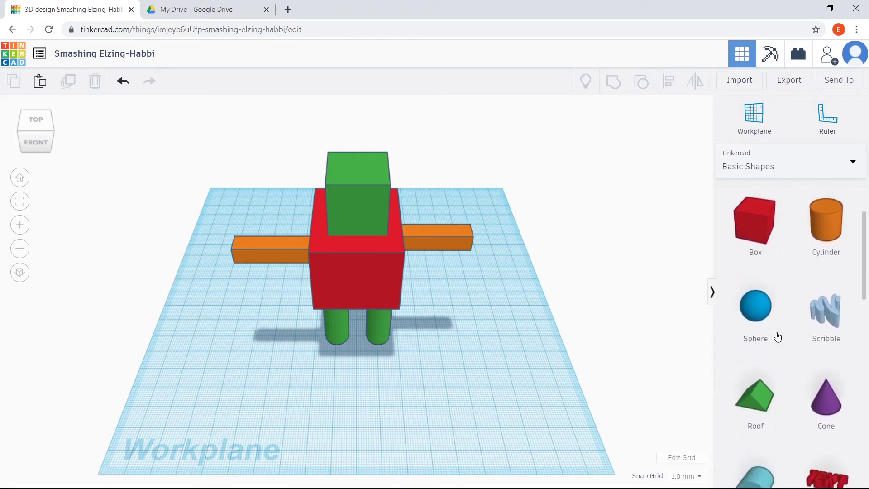
scroll(777, 336, "down", 4)
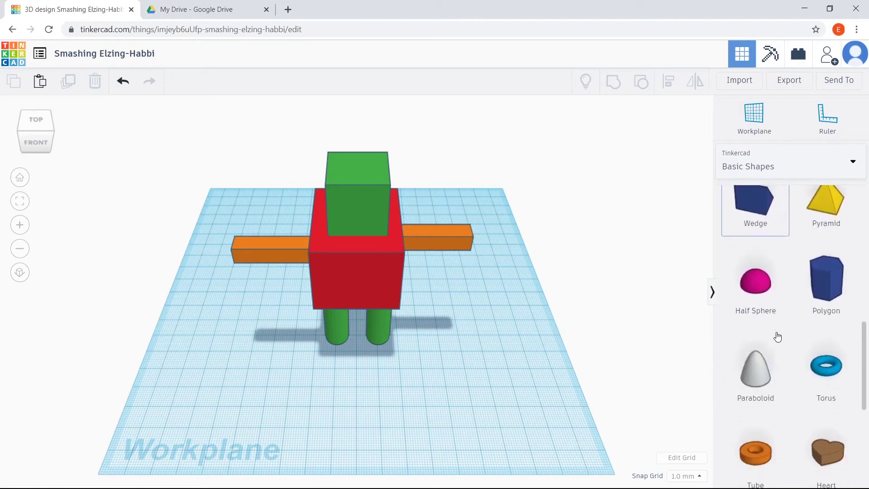
left_click_drag(765, 319, 403, 407)
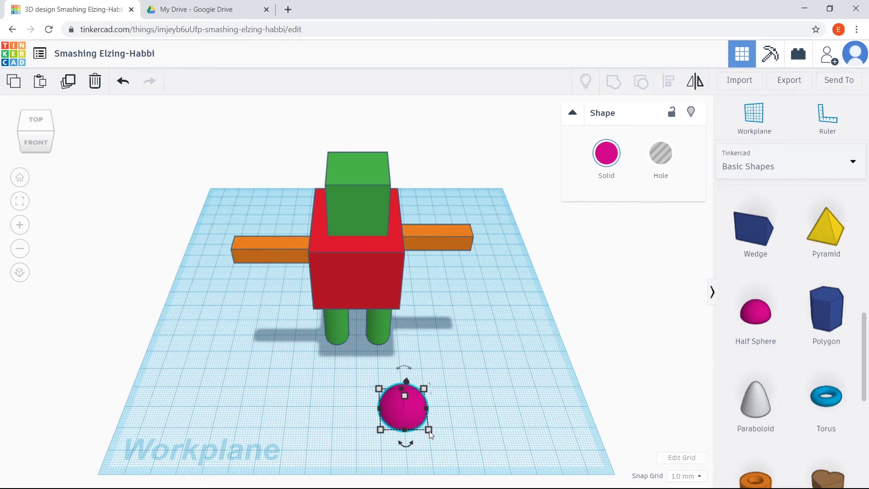
Step: Shrink the half sphere in front of the figure to 7 mm by 7 mm
left_click_drag(428, 430, 387, 404)
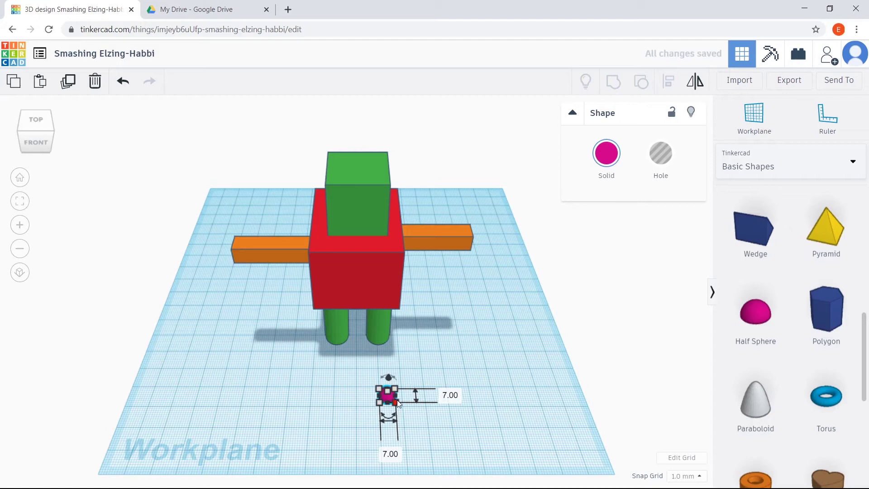
scroll(388, 400, "up", 3)
scroll(413, 430, "up", 2)
scroll(414, 430, "down", 2)
scroll(414, 429, "up", 2)
left_click(485, 453)
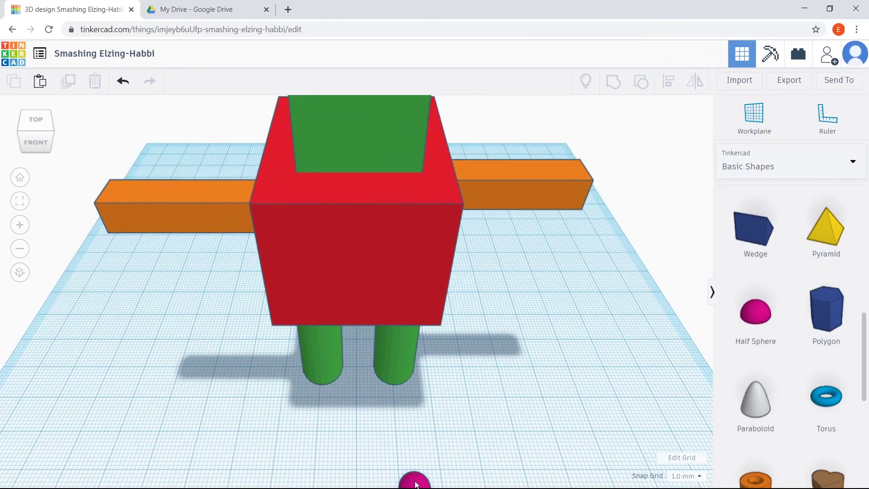
Step: Move the small half sphere closer to the figure, in front of the gap between the two green legs
scroll(376, 414, "down", 3)
left_click_drag(397, 431, 365, 403)
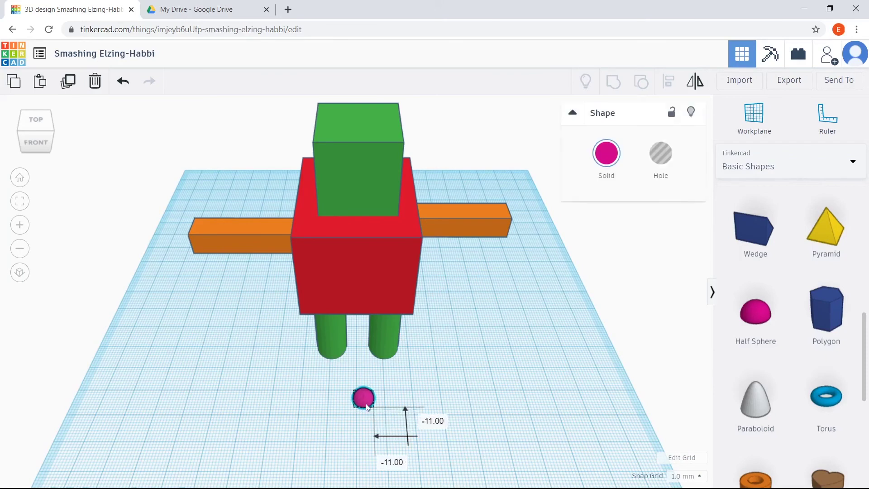
scroll(366, 403, "up", 4)
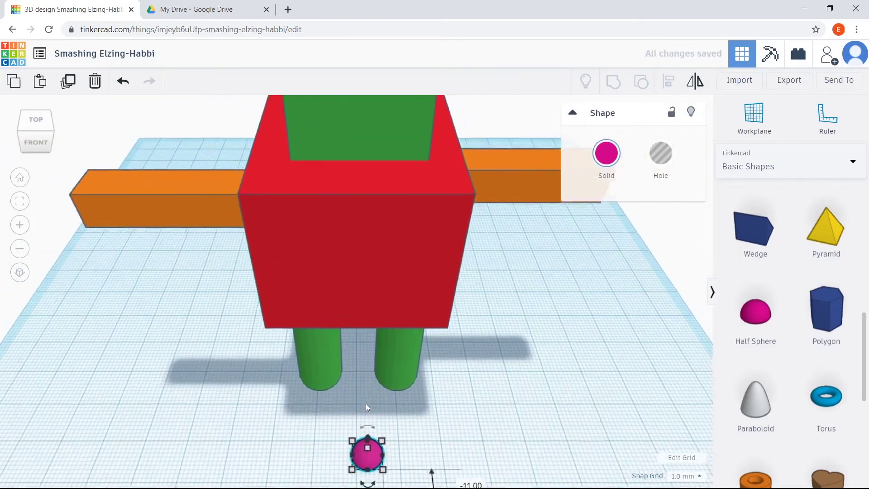
scroll(379, 410, "down", 3)
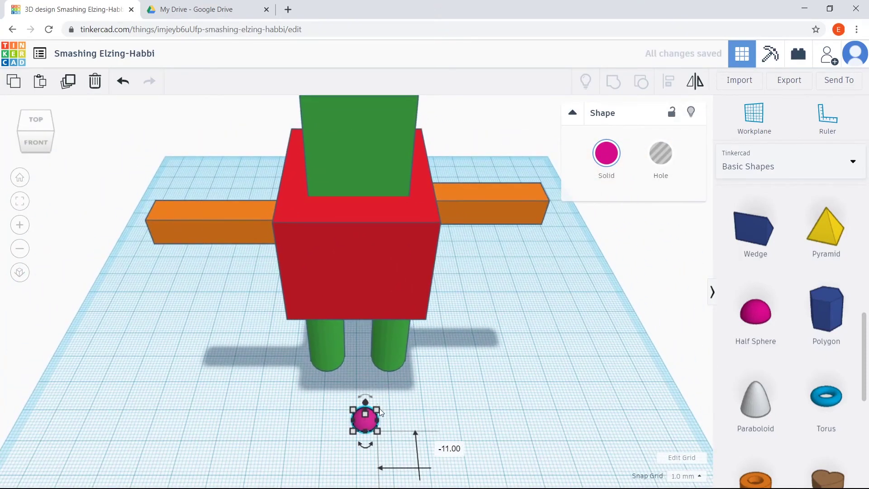
left_click(404, 447)
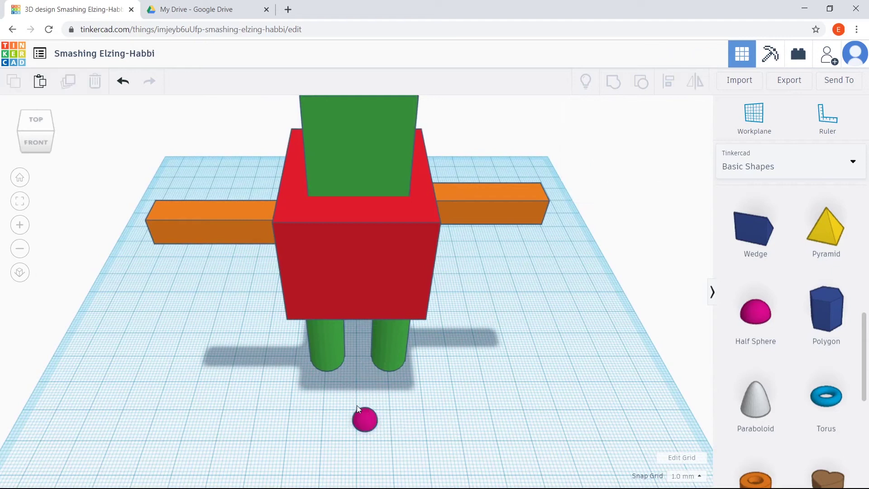
left_click_drag(362, 413, 368, 405)
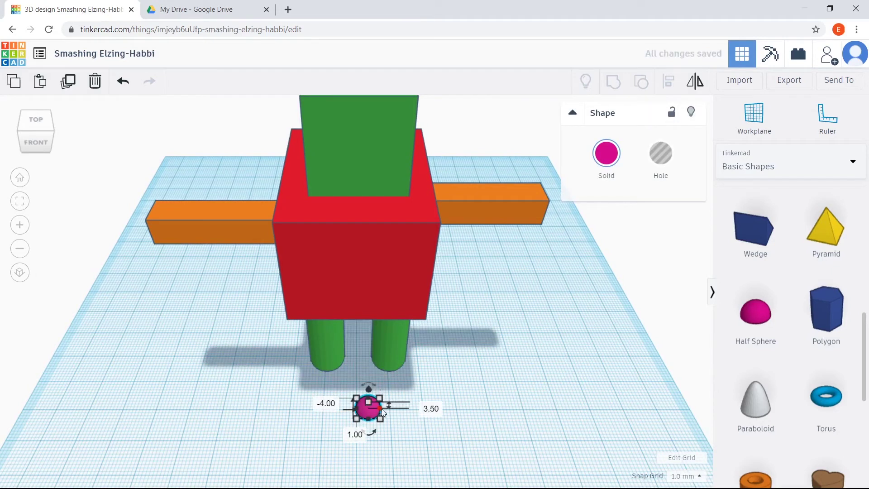
Step: Move the half sphere about 46 mm out to the figure's right-hand side and rotate it 90° so its dome faces forward
mouse_move(374, 380)
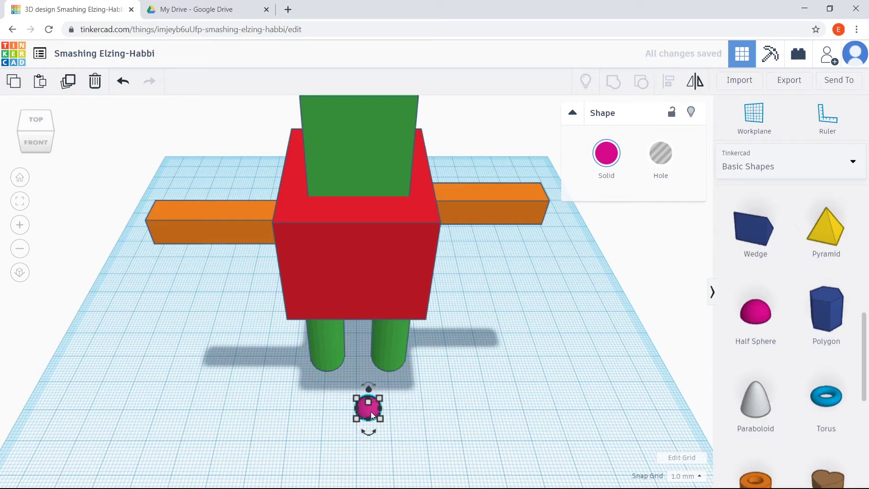
left_click_drag(371, 412, 520, 392)
mouse_move(539, 400)
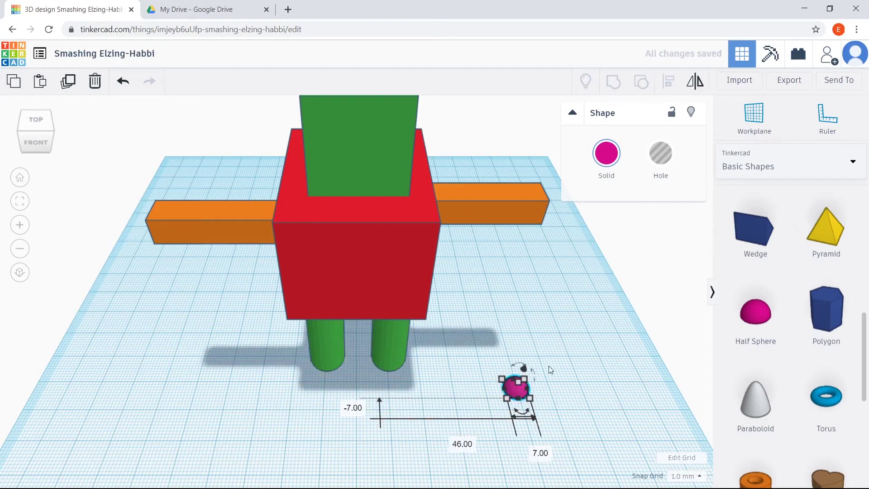
scroll(548, 365, "up", 5)
mouse_move(640, 426)
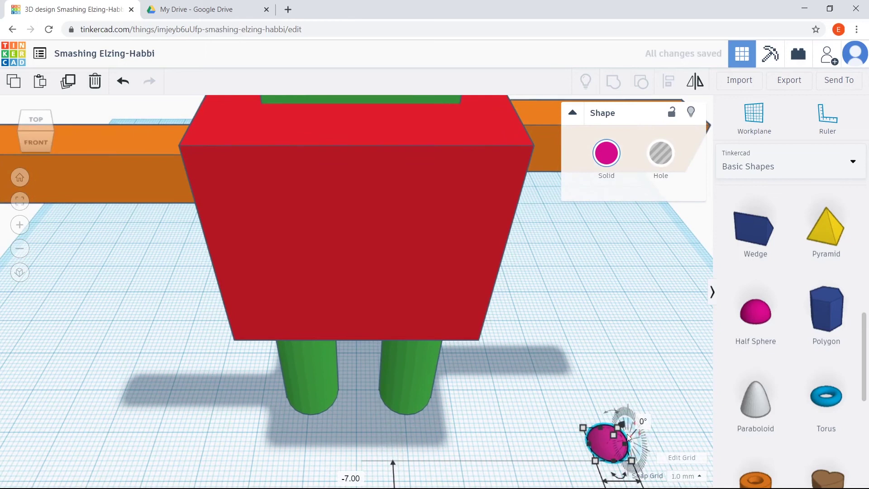
left_click(641, 424)
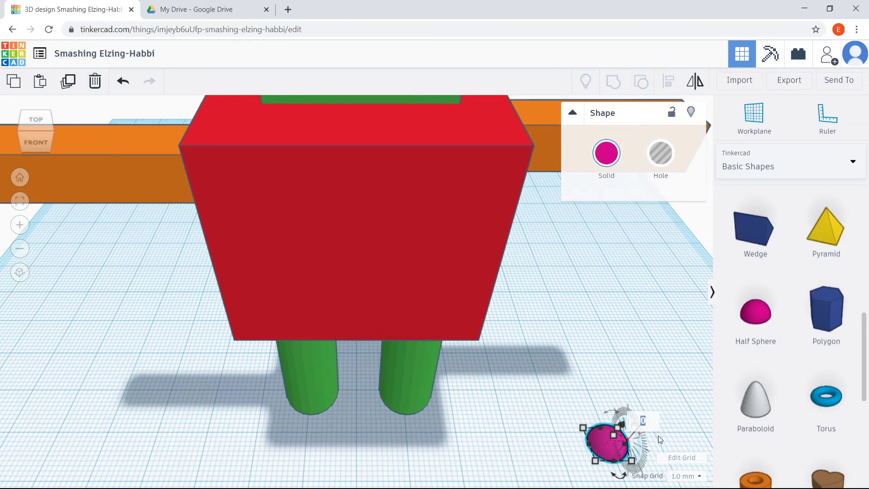
type("90")
key("Return")
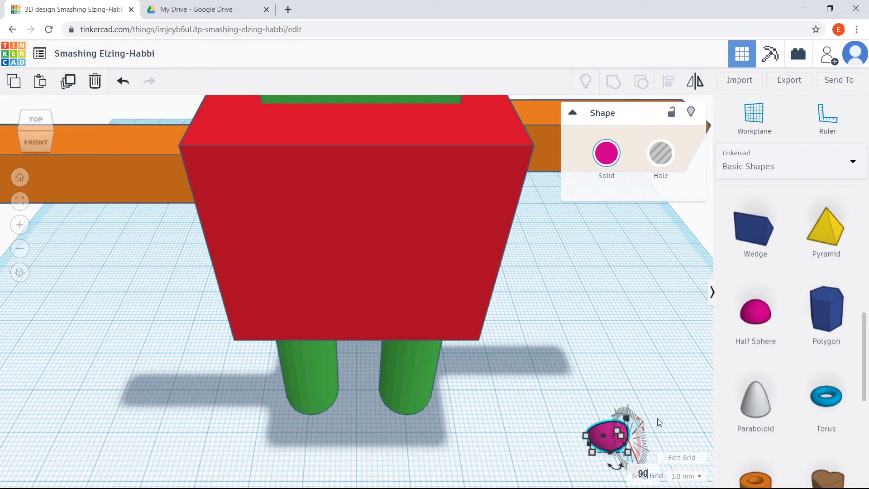
left_click(667, 404)
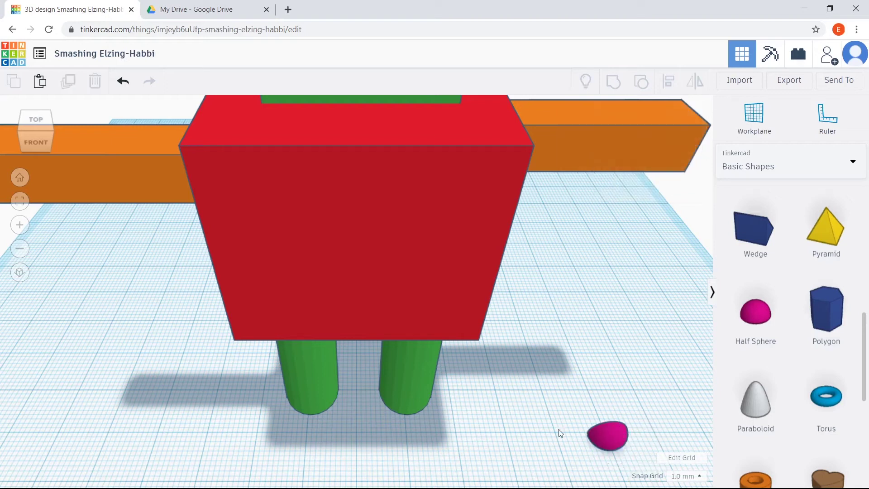
Step: Bring the half sphere back to the figure and raise it about 76 mm onto the left half of the head's front face as an eye
left_click_drag(617, 437, 310, 466)
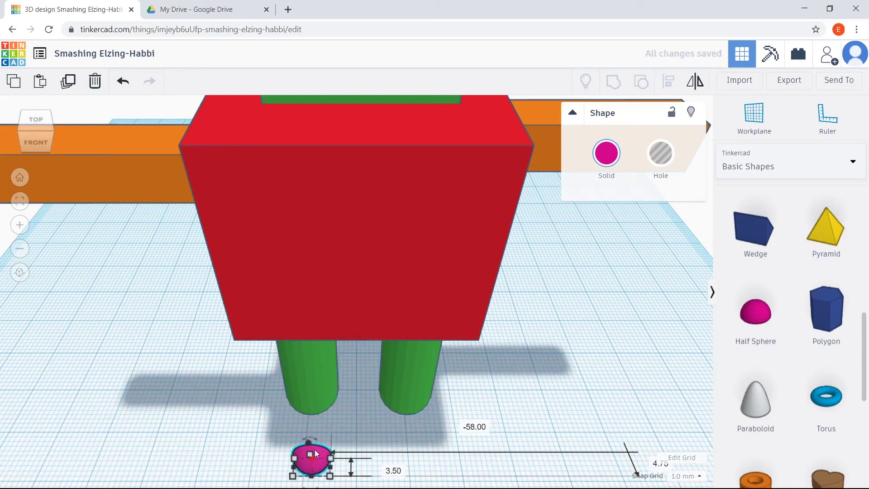
left_click_drag(309, 444, 294, 66)
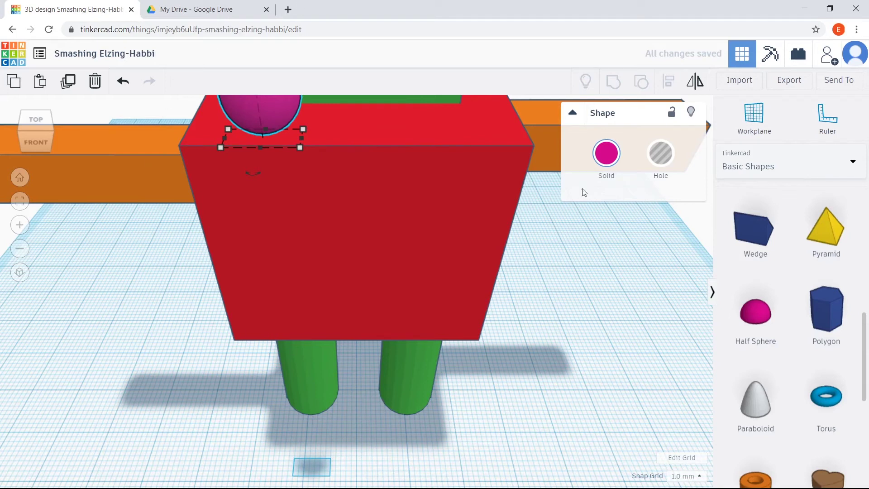
left_click(19, 178)
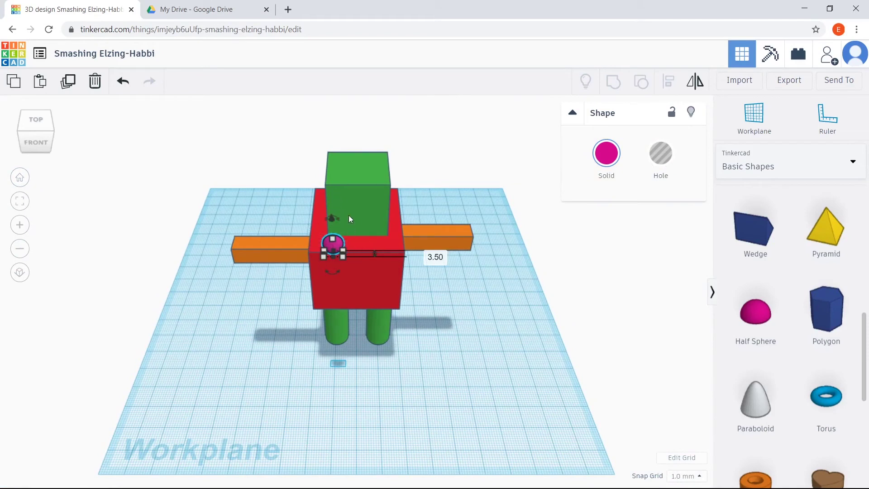
scroll(348, 216, "up", 5)
left_click_drag(319, 199, 328, 93)
scroll(287, 297, "down", 5)
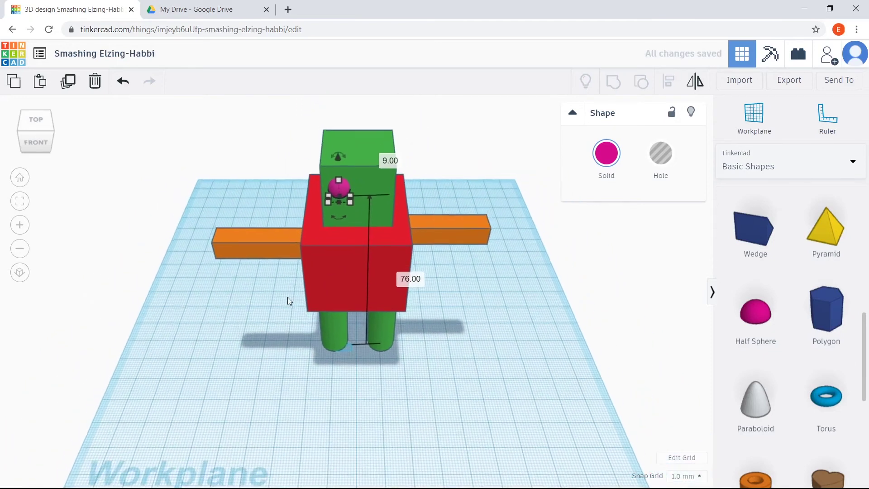
left_click(438, 180)
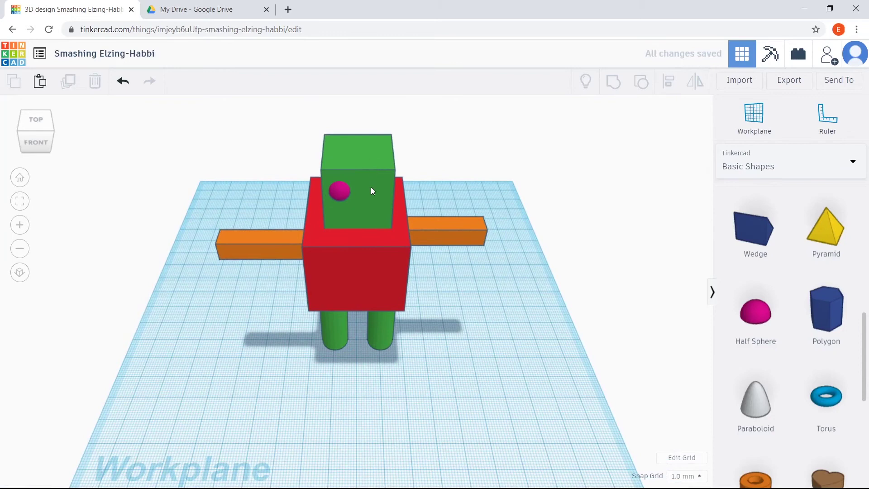
Step: Copy and paste the eye, and place the duplicate level with it on the right half of the head's front face
scroll(371, 186, "up", 3)
left_click(329, 129)
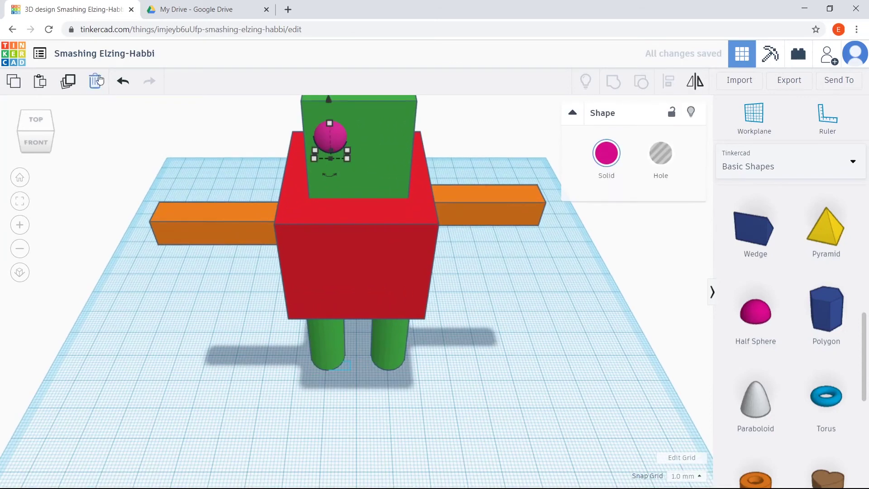
left_click(13, 83)
left_click(40, 81)
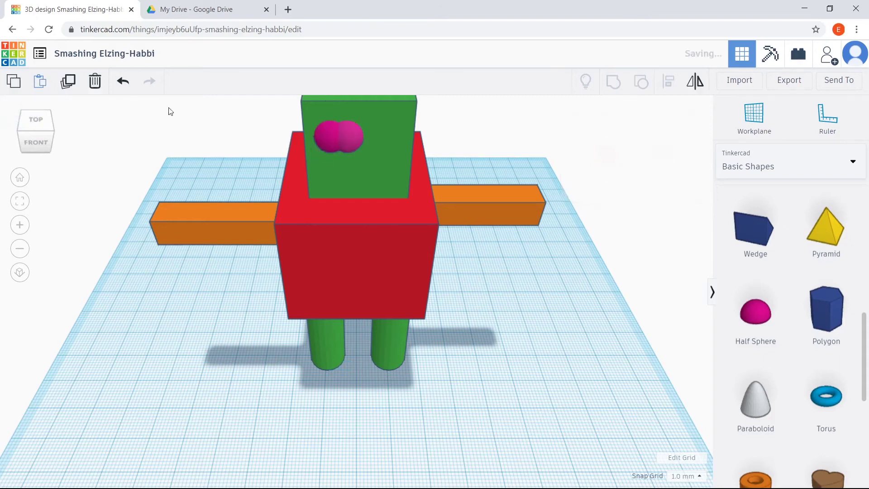
left_click_drag(358, 134, 393, 139)
left_click(438, 117)
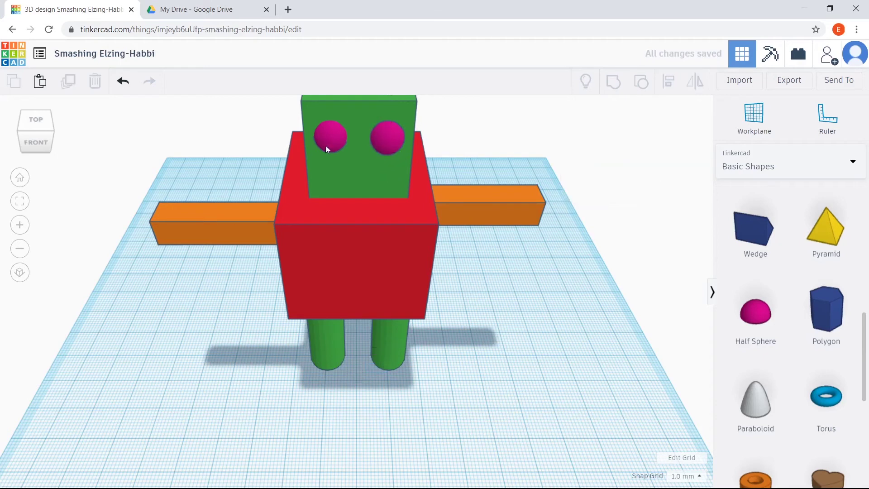
Step: Change the solid colour of both eyes to the bright red preset
left_click(324, 144)
left_click(610, 169)
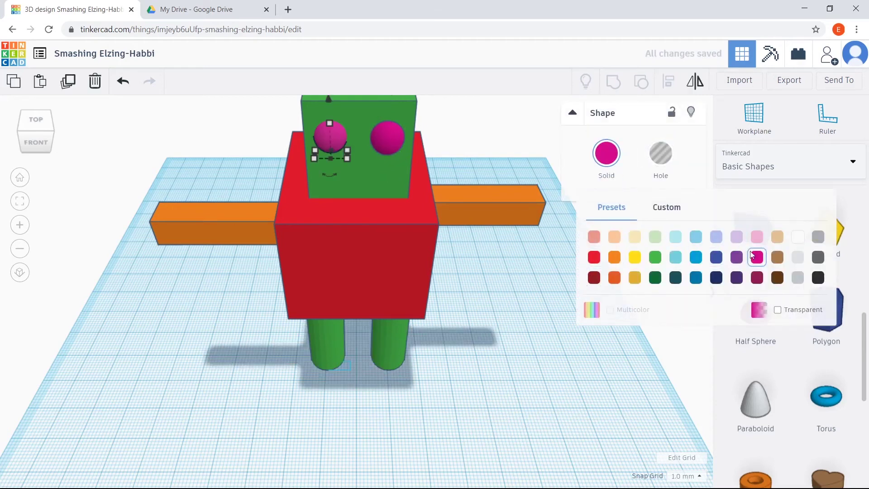
left_click(594, 263)
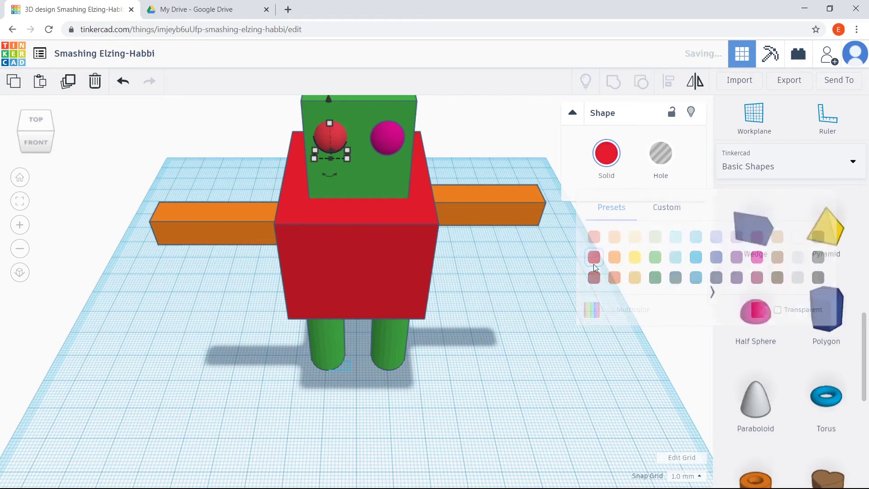
left_click(382, 142)
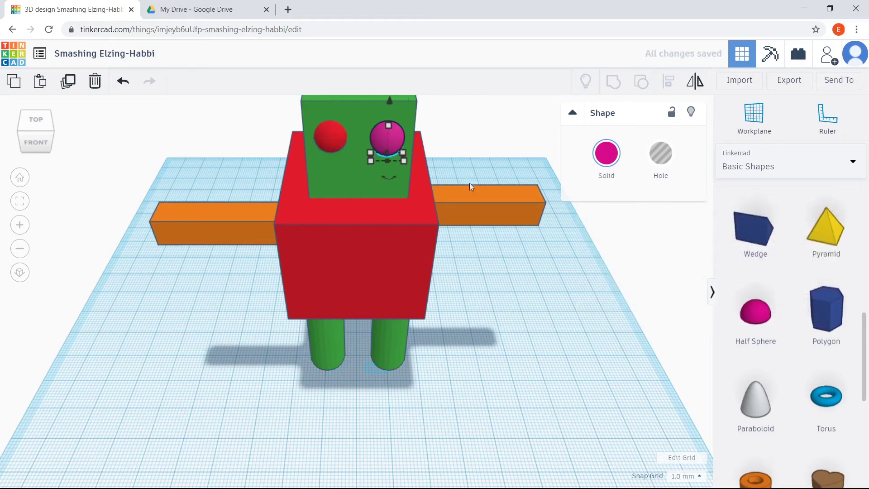
left_click(606, 154)
left_click(594, 257)
left_click(509, 251)
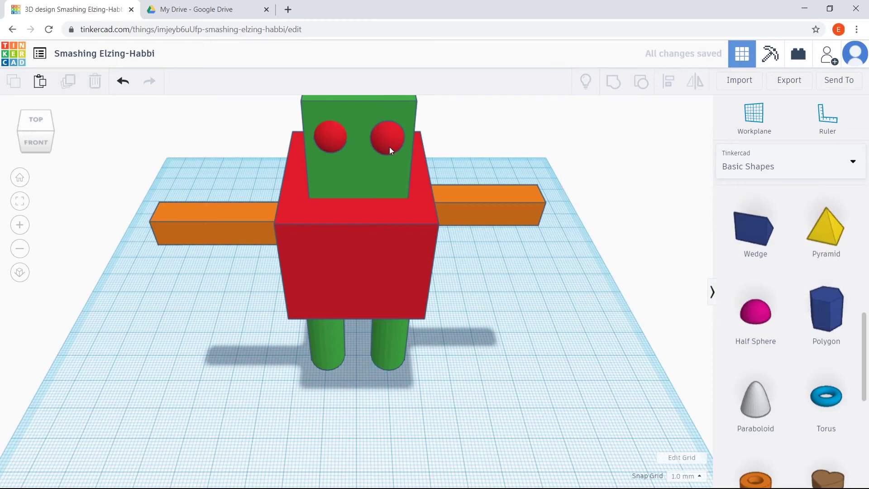
Step: Check the eyes against the head from the front and above, and push the right-hand eye back 1 mm into the head
scroll(226, 311, "down", 5)
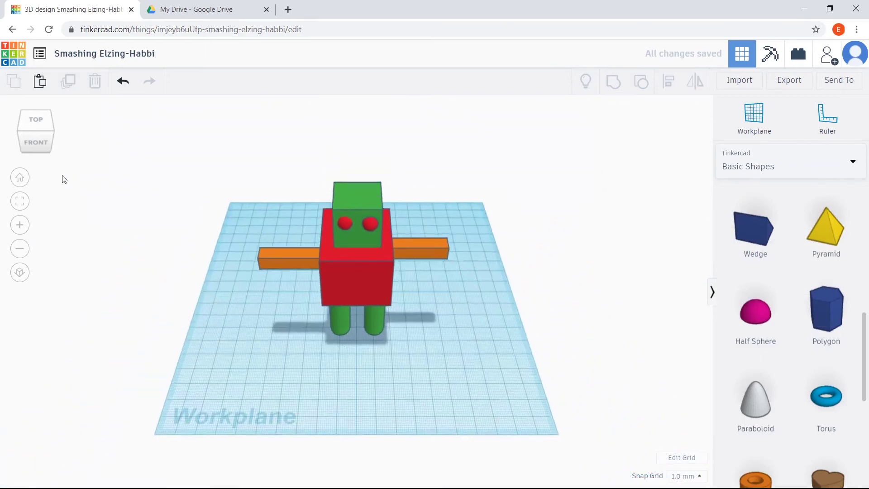
left_click(29, 146)
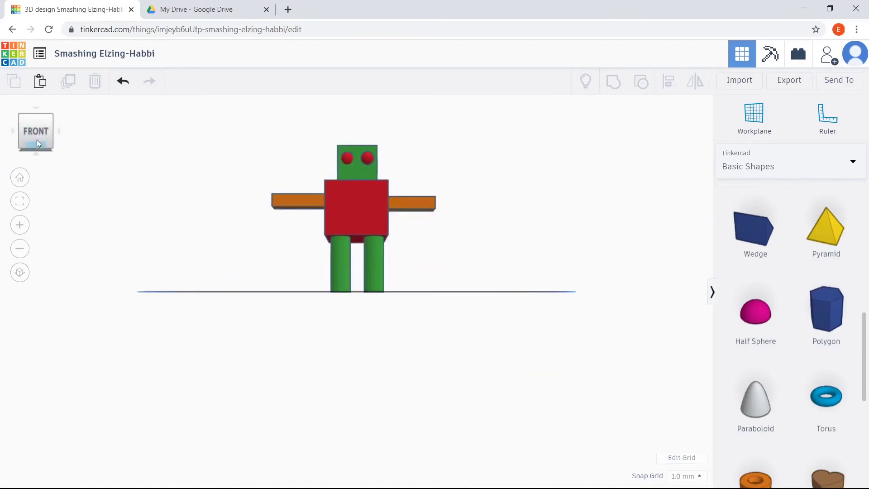
left_click(34, 120)
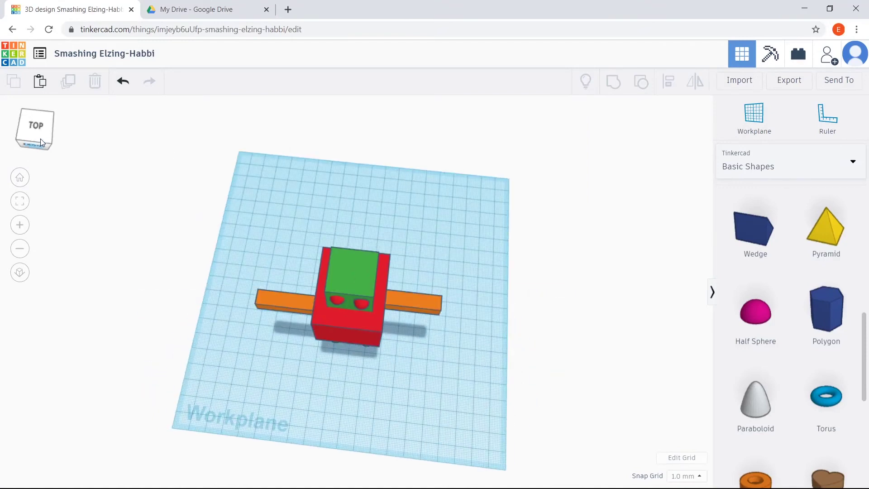
scroll(365, 274, "up", 10)
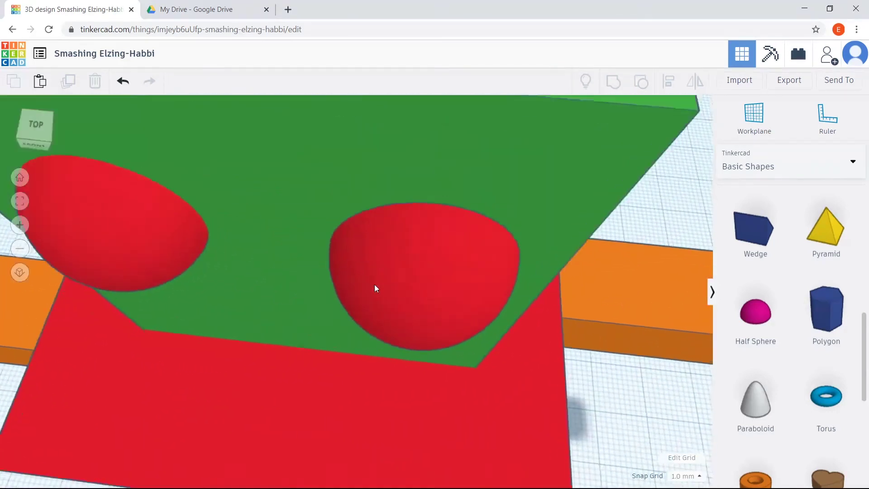
scroll(411, 272, "up", 3)
left_click(412, 272)
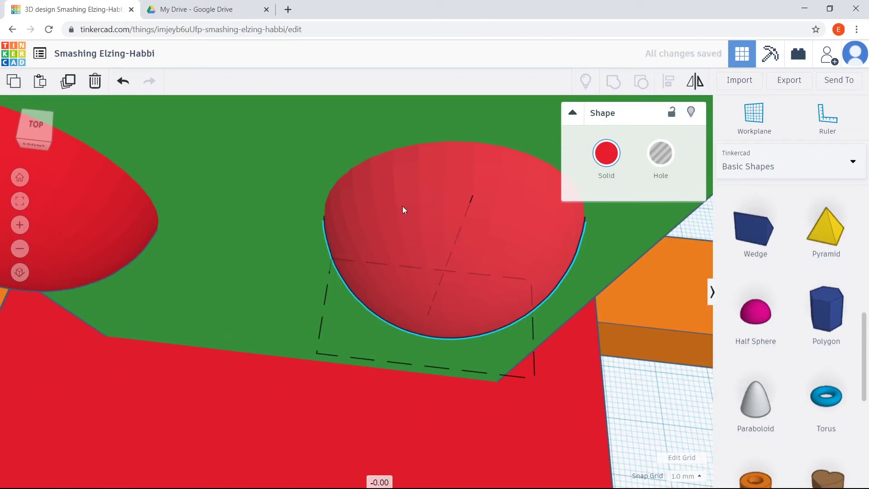
key("ctrl+Down")
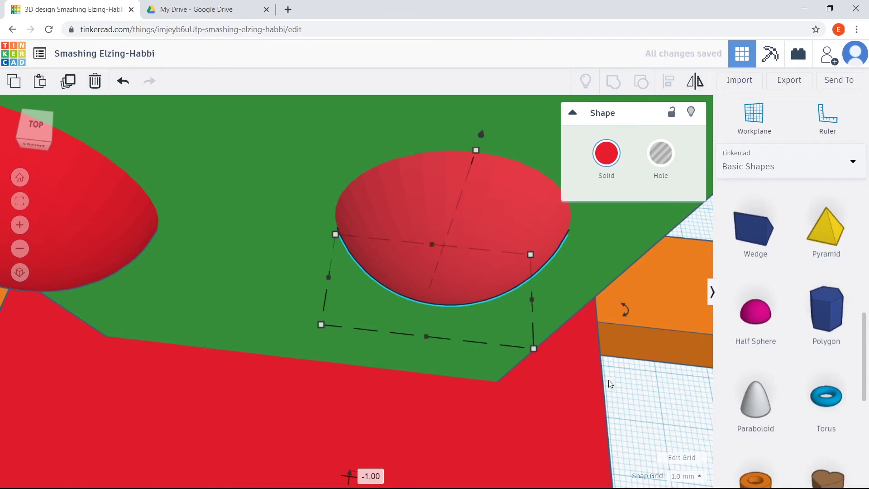
left_click(608, 379)
key("f")
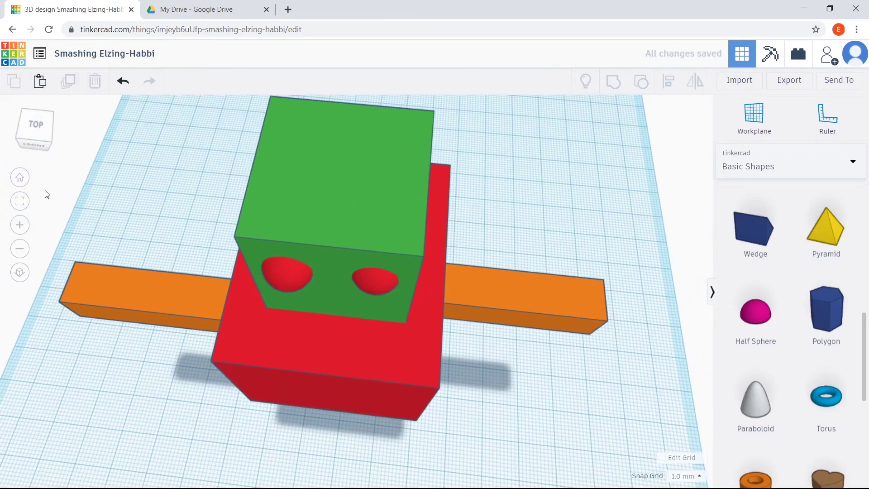
Step: Review the figure from the front and look through the Basic Shapes library for further parts
left_click(39, 144)
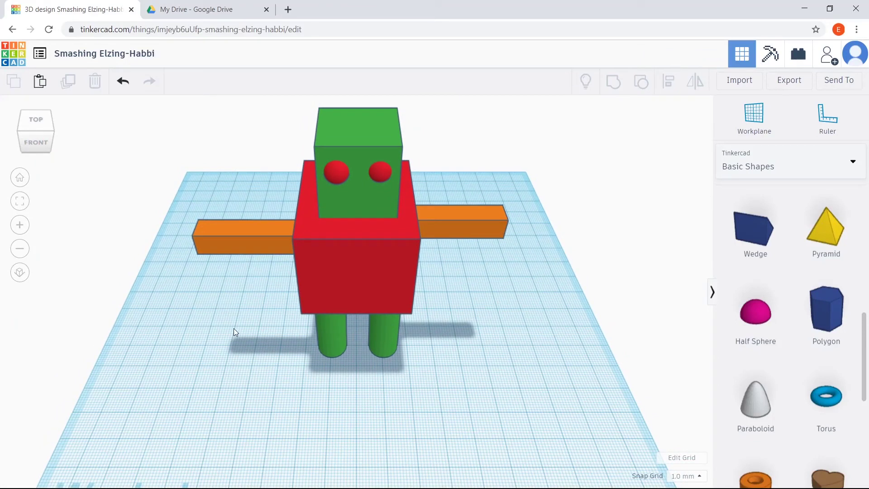
scroll(662, 314, "down", 4)
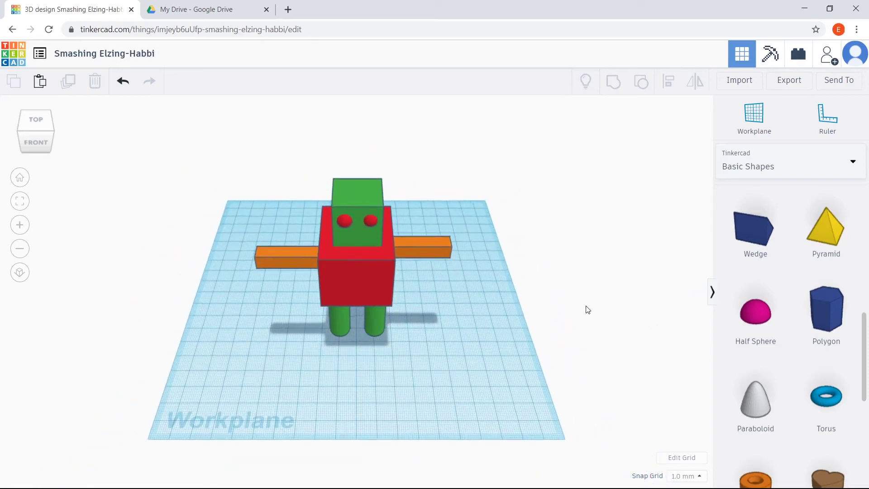
scroll(586, 309, "up", 3)
scroll(759, 397, "down", 1)
scroll(759, 397, "down", 5)
scroll(760, 397, "up", 3)
scroll(759, 396, "up", 6)
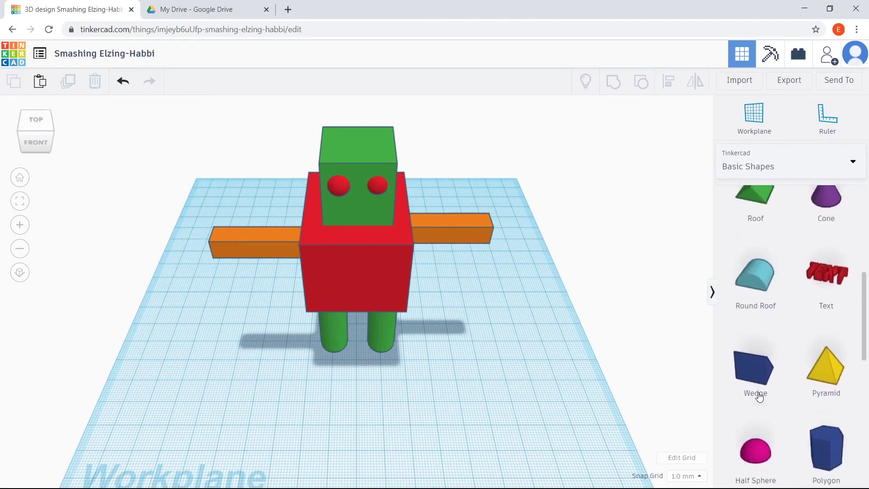
Step: Add a Round Roof shape to the workplane in front of the figure, beside its right-hand leg
left_click_drag(759, 302, 433, 395)
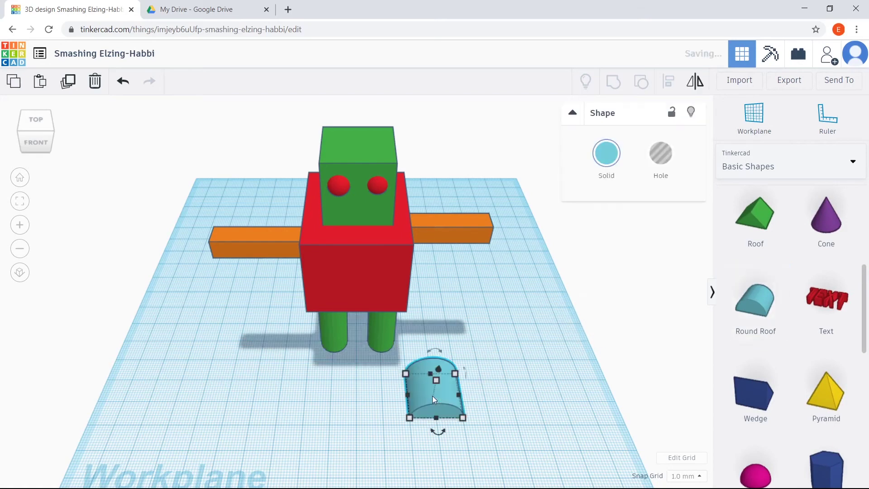
left_click(513, 324)
scroll(440, 389, "up", 2)
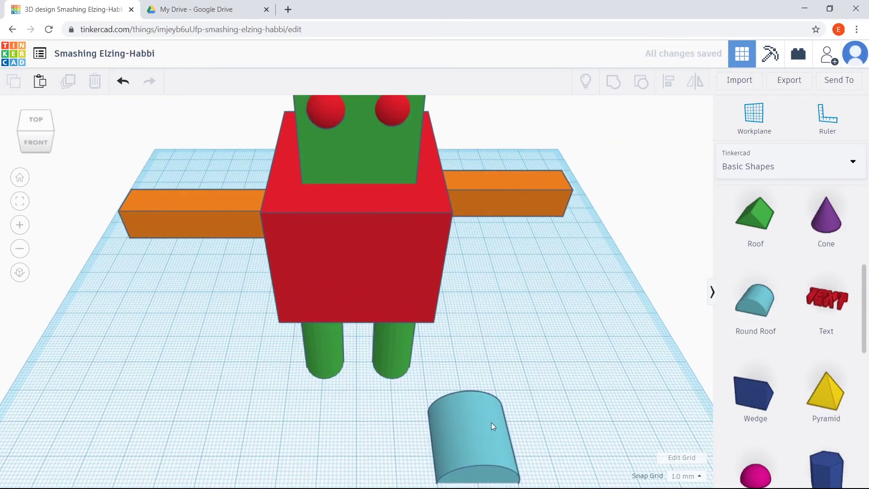
left_click_drag(491, 422, 523, 385)
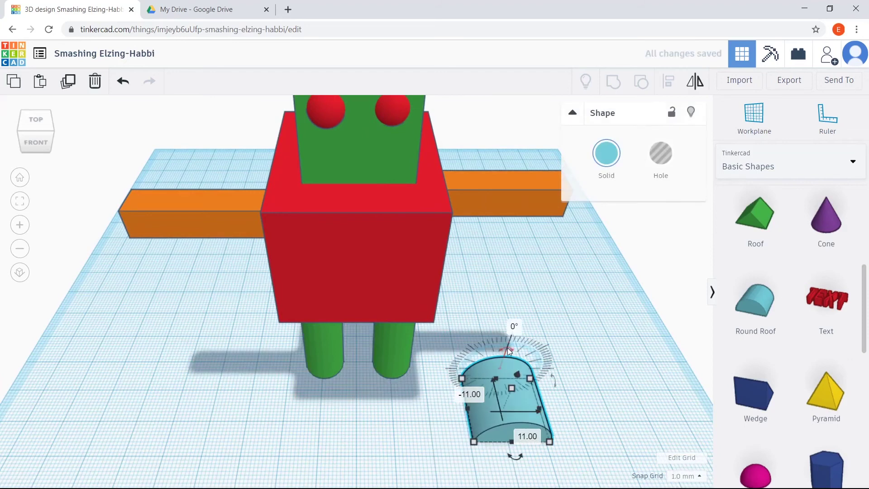
Step: Rotate the round roof 179° so its curved side faces down, and shorten its depth to a thinner half-round piece
left_click_drag(508, 348, 482, 413)
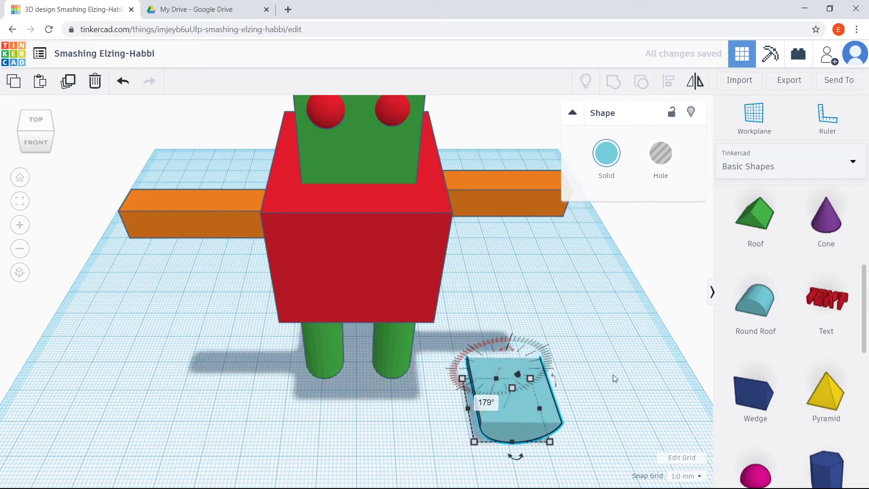
left_click(590, 384)
left_click(523, 414)
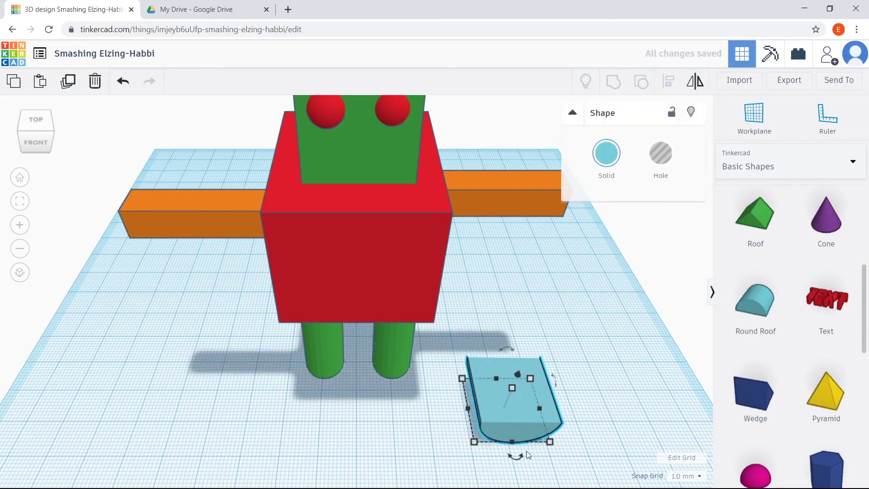
left_click_drag(513, 440, 501, 389)
left_click(508, 451)
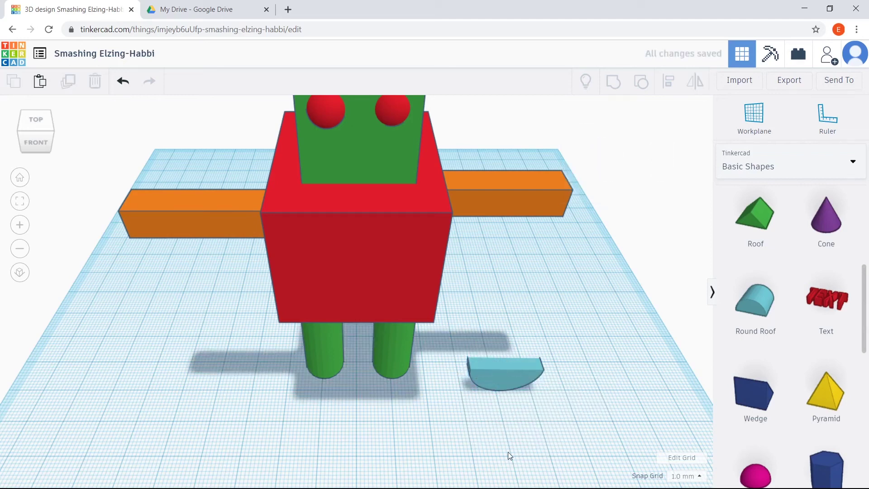
Step: Change the half-round piece's solid colour to the black preset
scroll(508, 452, "down", 3)
left_click(466, 349)
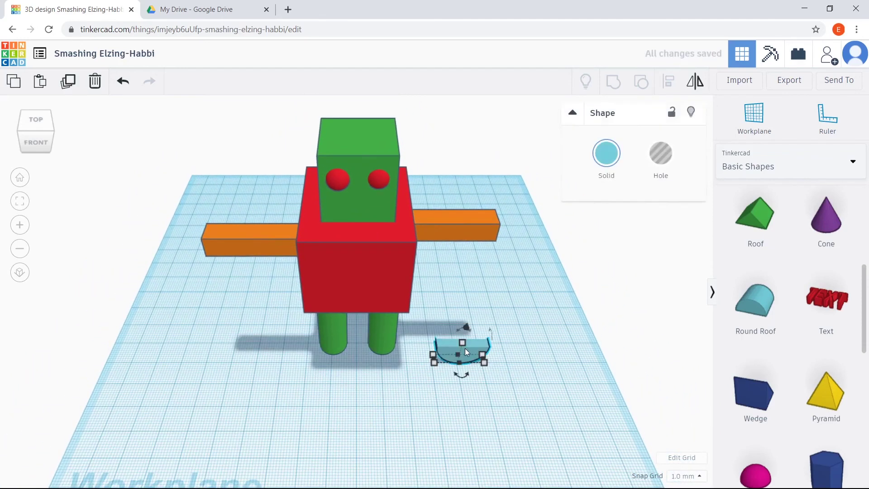
left_click(606, 153)
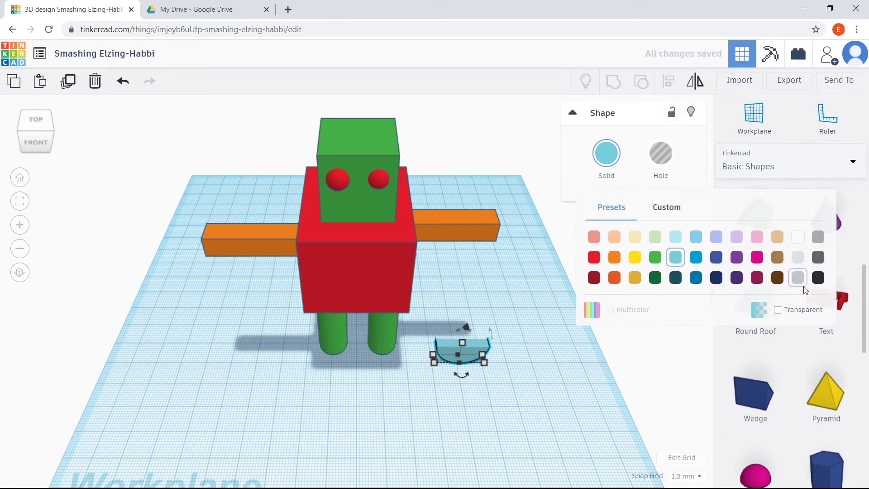
left_click(823, 279)
left_click(542, 338)
Step: Raise the black half-round piece to the head's front face, scale it to 11 mm wide and centre it below the eyes as a mouth
left_click_drag(450, 362, 349, 359)
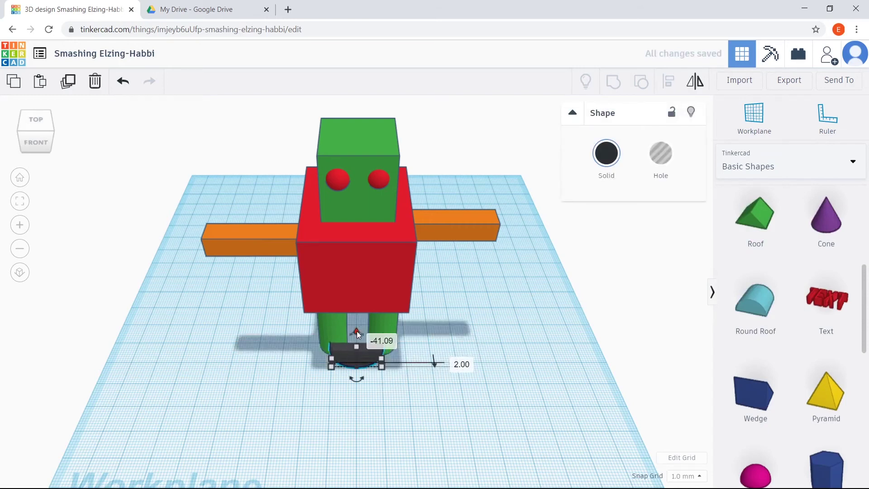
left_click_drag(356, 331, 362, 169)
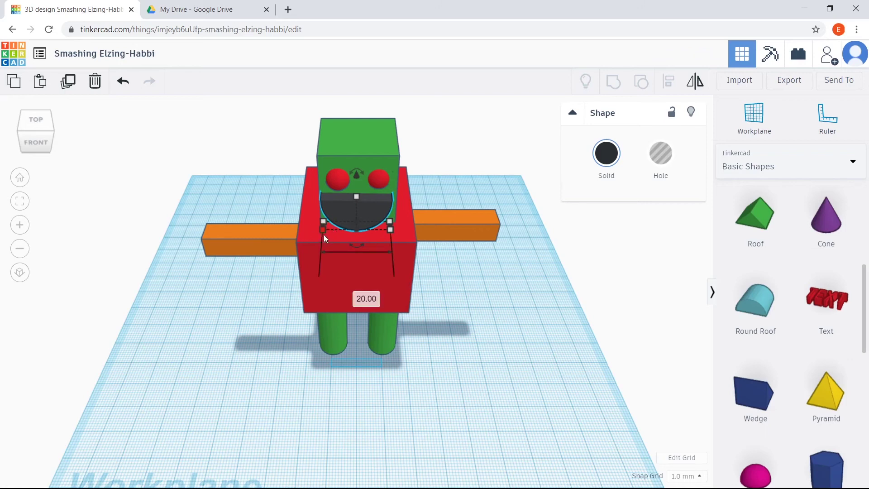
left_click_drag(324, 232, 354, 230)
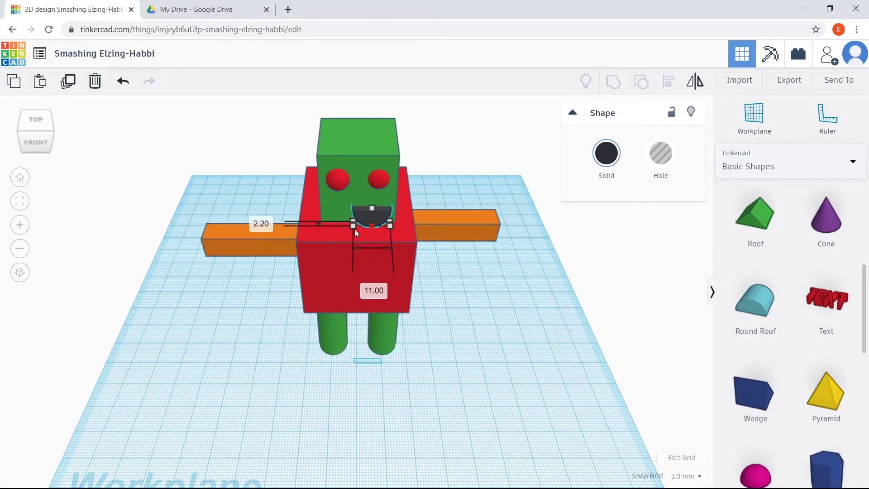
left_click_drag(355, 229, 368, 203)
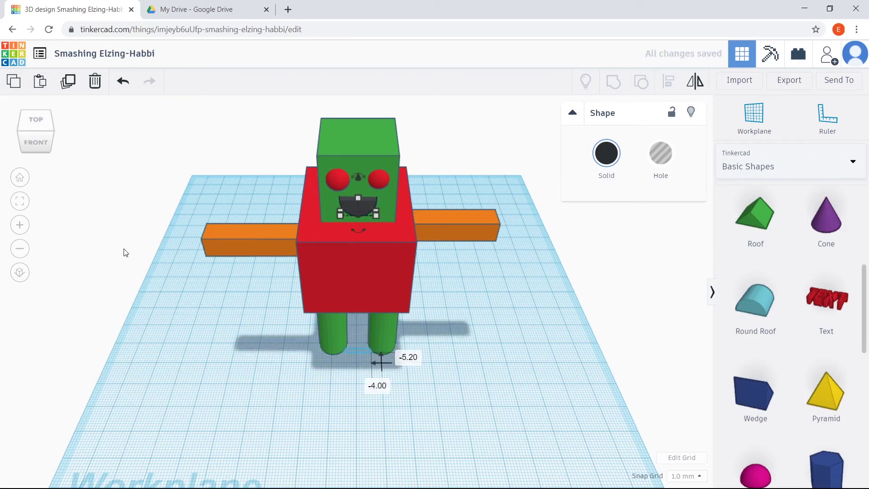
left_click(39, 140)
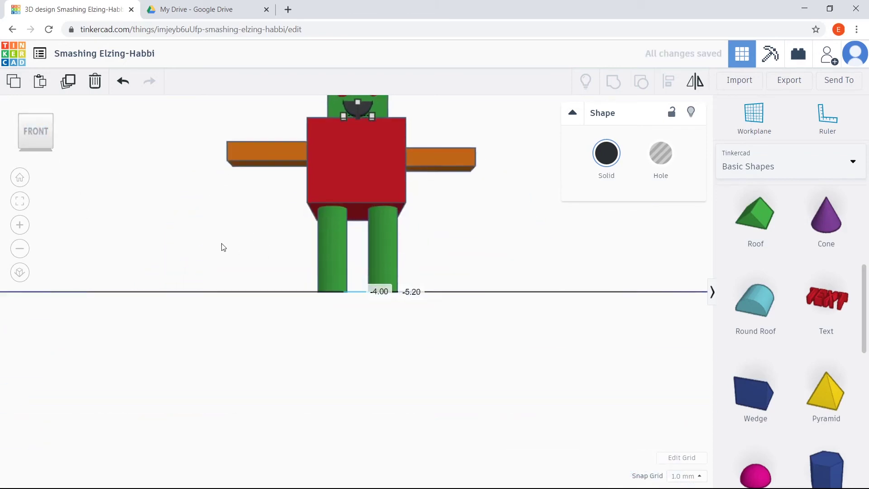
left_click(221, 246)
Step: Add a six-sided Polygon shape to the workplane beside the figure
left_click_drag(41, 133, 39, 141)
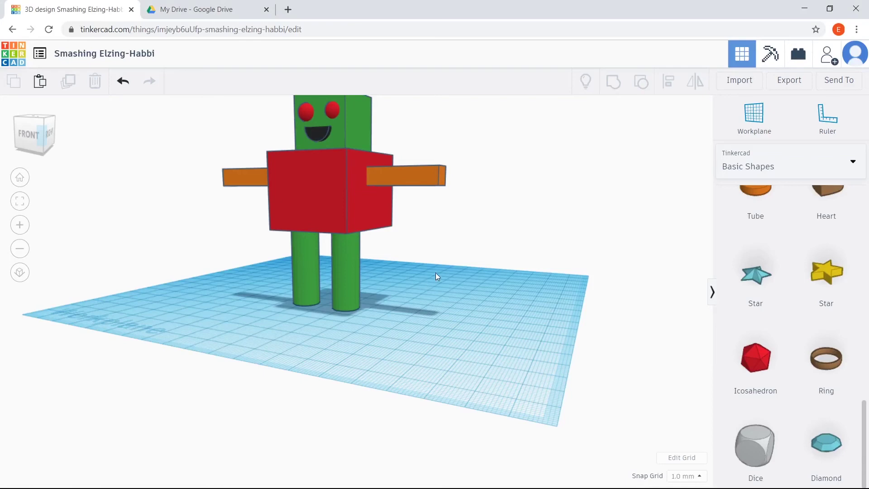
left_click(25, 135)
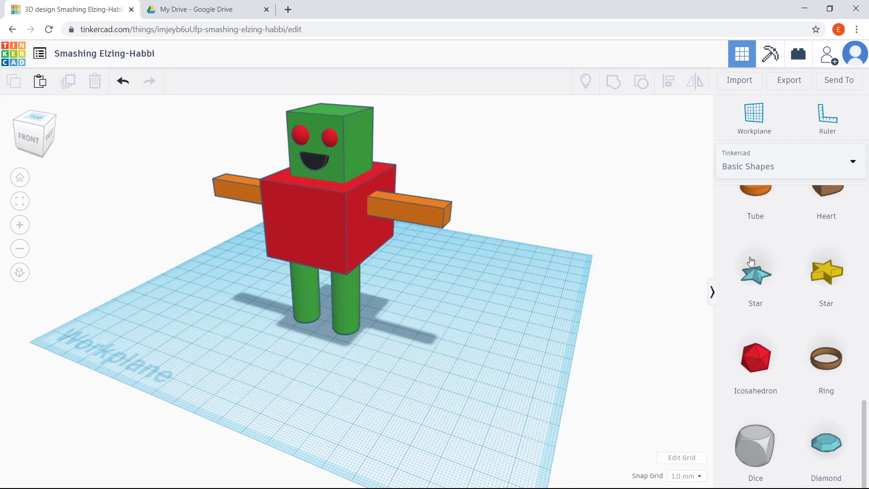
scroll(798, 250, "up", 6)
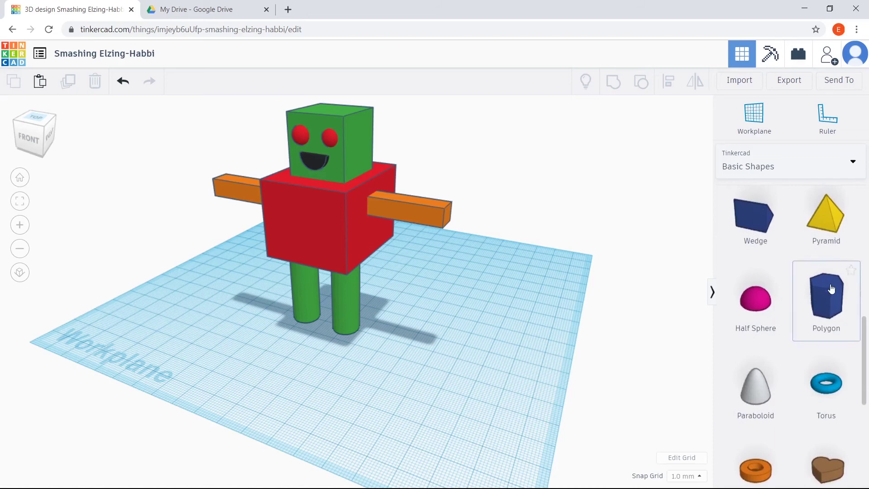
left_click(826, 296)
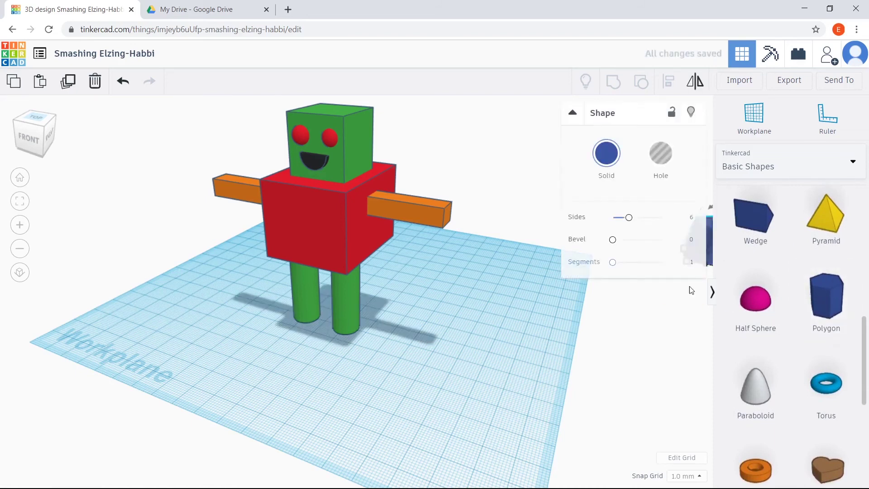
left_click_drag(696, 252, 498, 323)
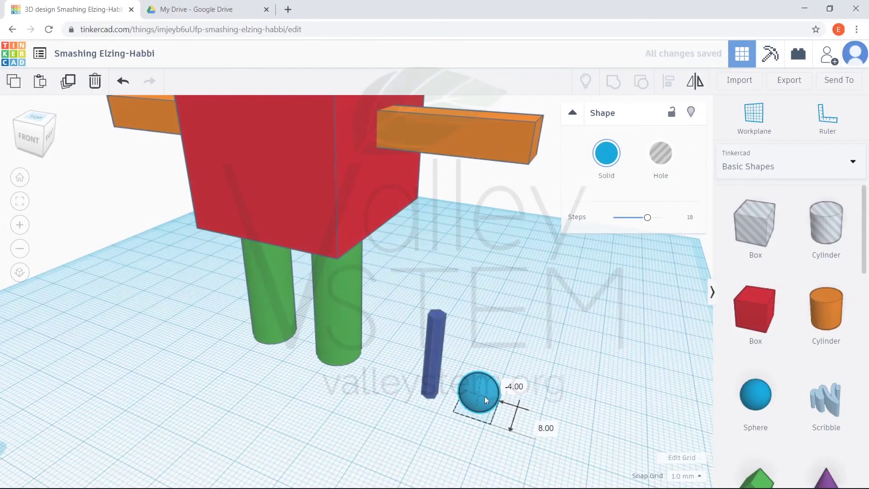
Step: Lift the blue sphere 19 mm and set it on the upper end of the thin polygon rod
left_click_drag(483, 362, 484, 280)
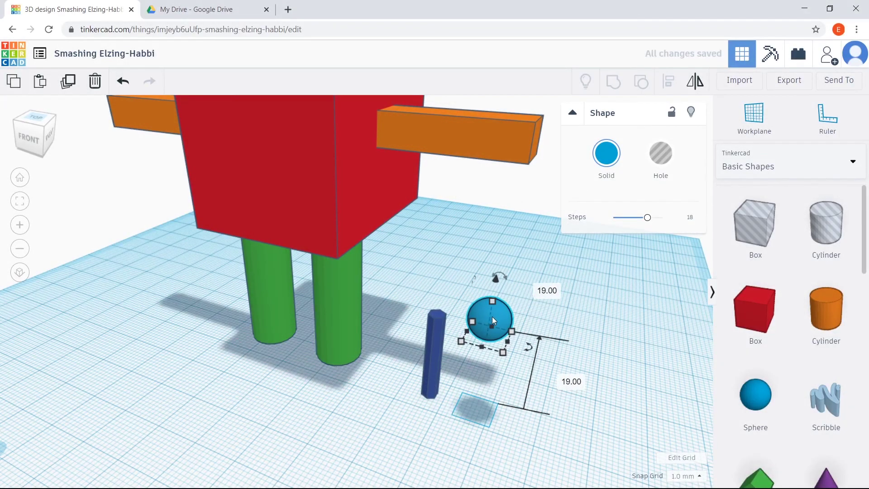
left_click_drag(493, 318, 437, 300)
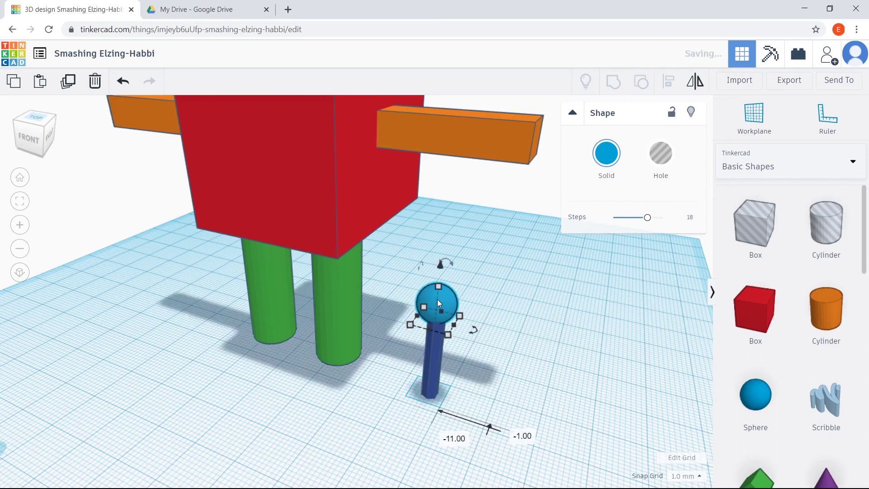
left_click(532, 335)
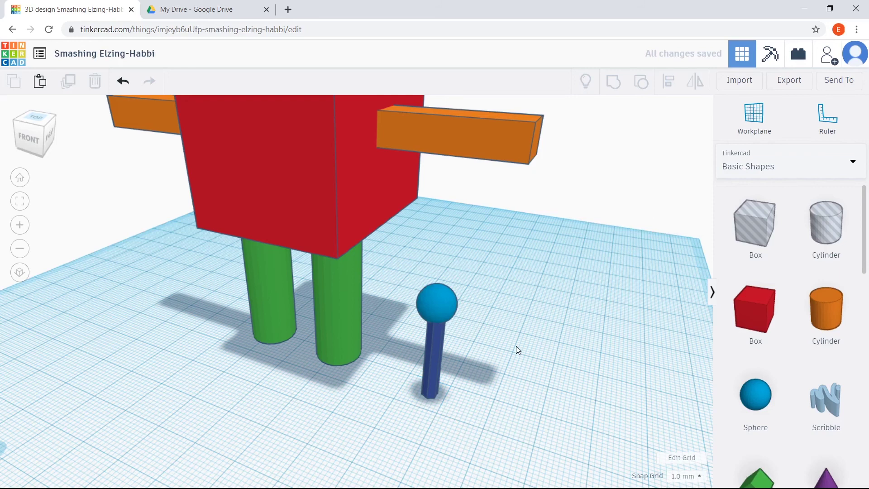
Step: Group the blue sphere and the polygon rod into a single antenna
scroll(533, 368, "down", 3)
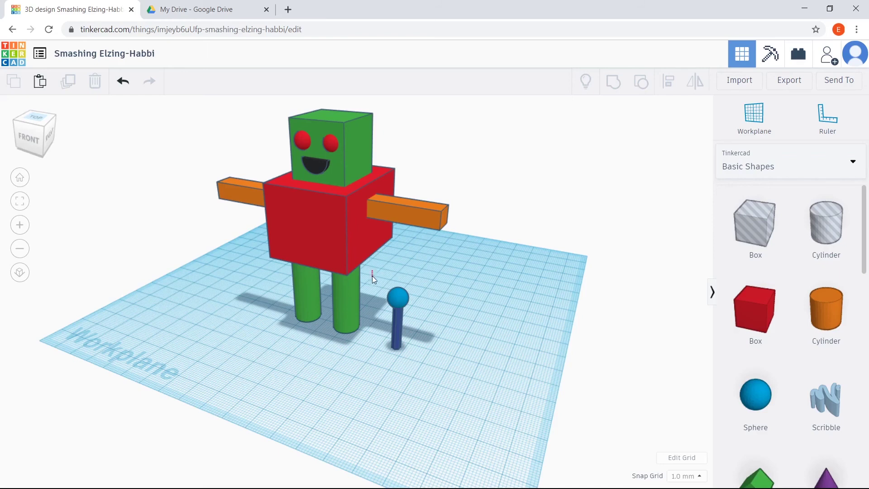
left_click_drag(401, 337, 427, 365)
left_click(436, 337)
left_click(400, 300)
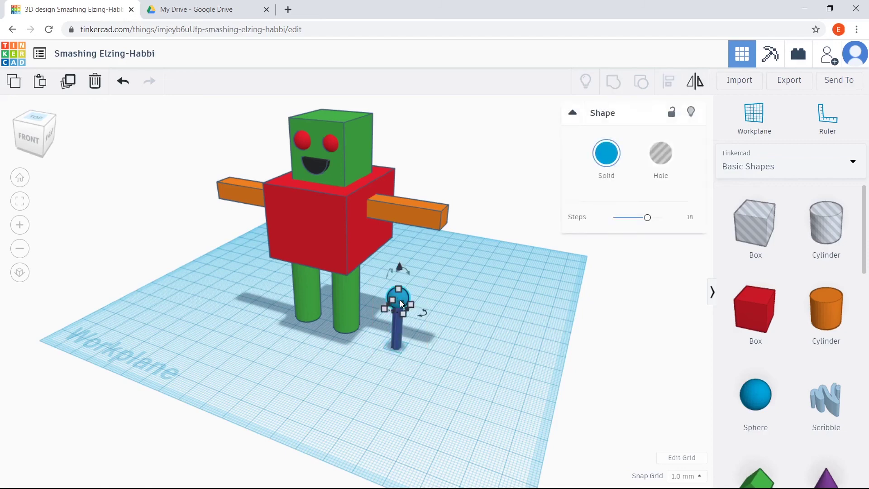
left_click(398, 335, "shift")
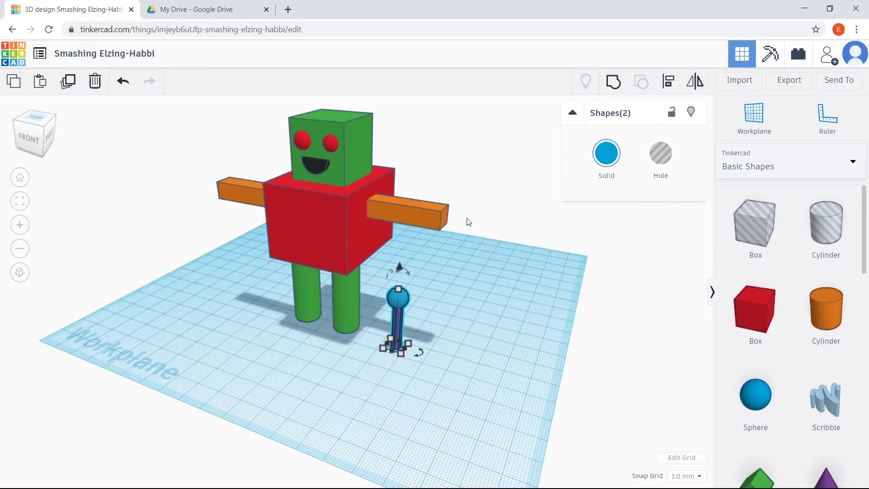
left_click(614, 86)
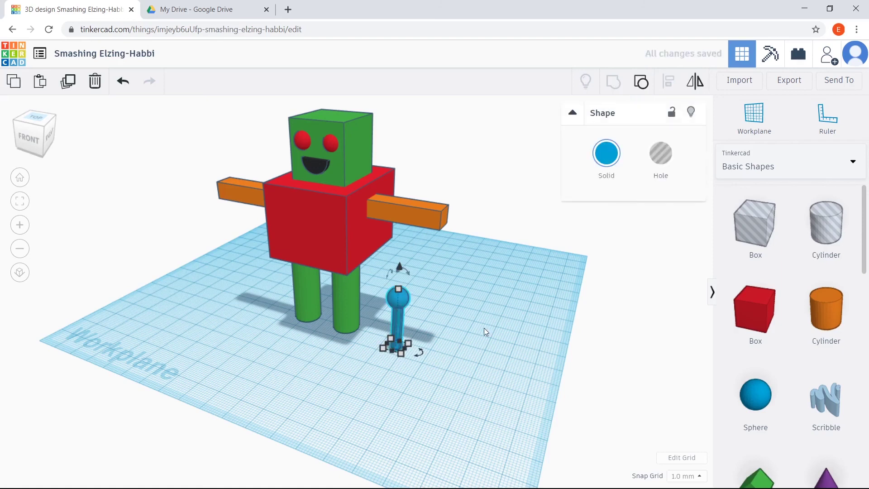
Step: Move the grouped antenna up from the workplane and place it upright above the centre of the head
left_click(422, 310)
scroll(403, 312, "up", 5)
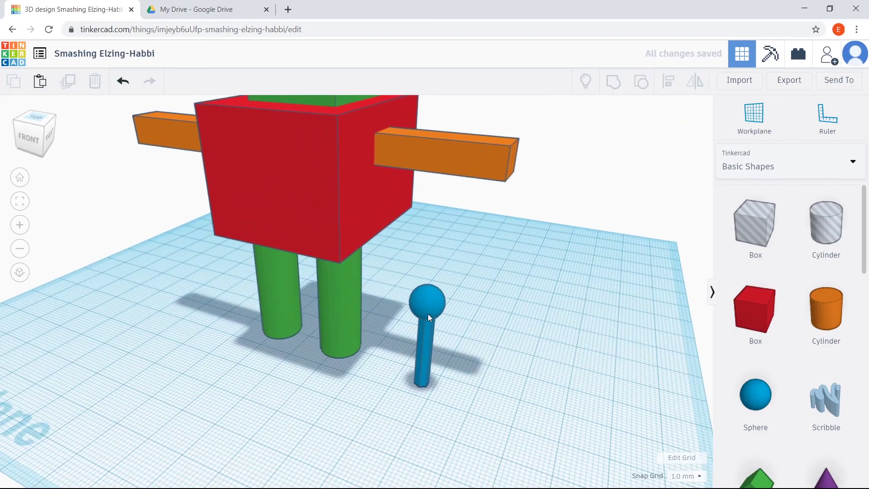
left_click_drag(427, 315, 457, 317)
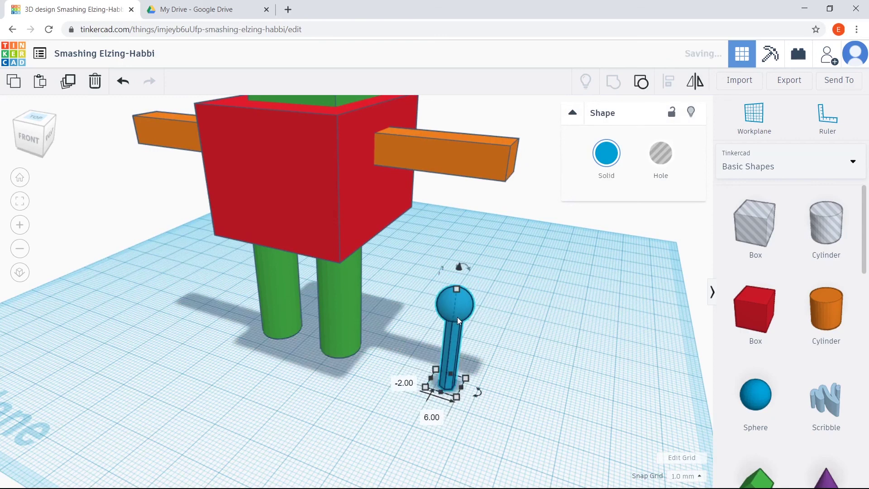
scroll(520, 336, "down", 5)
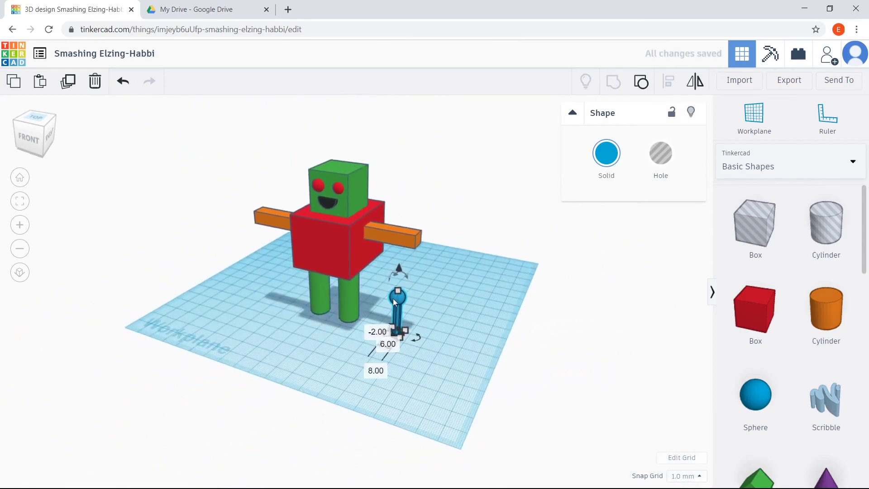
left_click_drag(395, 297, 391, 100)
left_click_drag(399, 154, 336, 143)
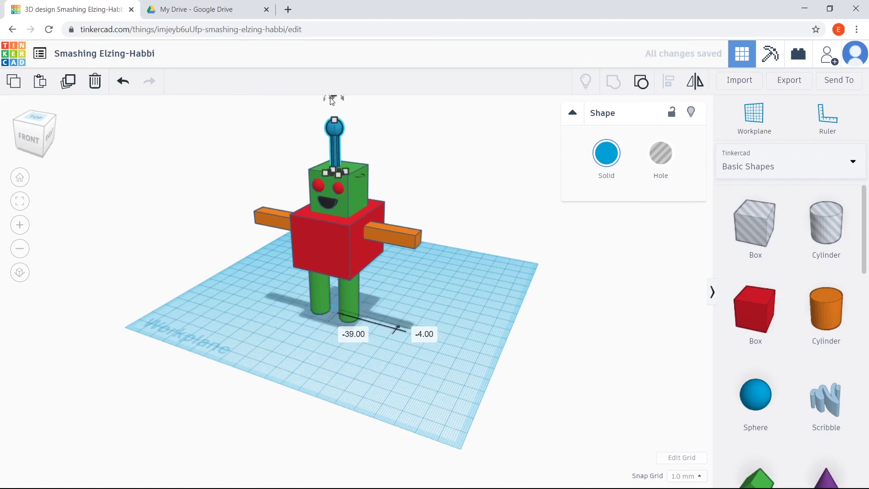
left_click(253, 114)
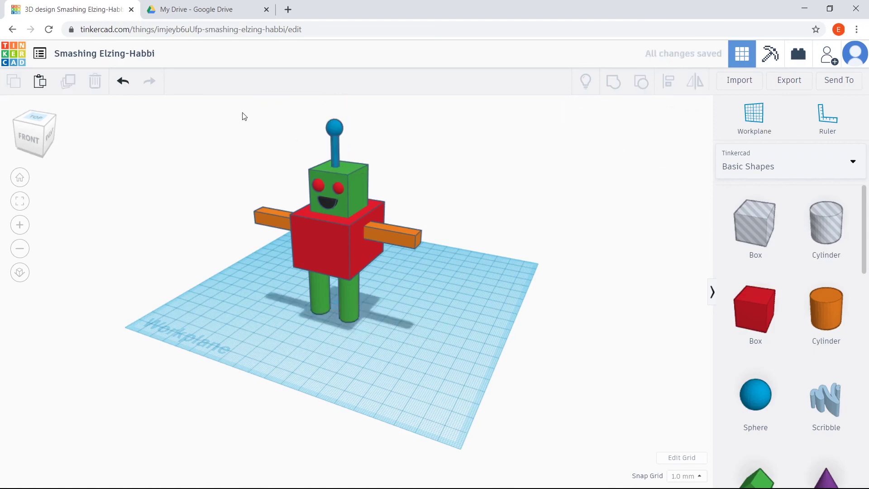
Step: Lower the antenna 5 mm onto the top of the head, and check its placement from the front
left_click(24, 144)
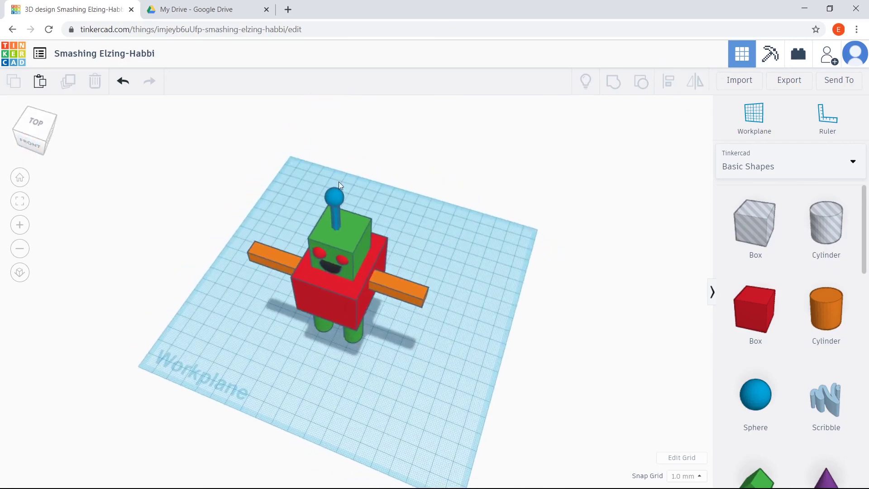
left_click(335, 205)
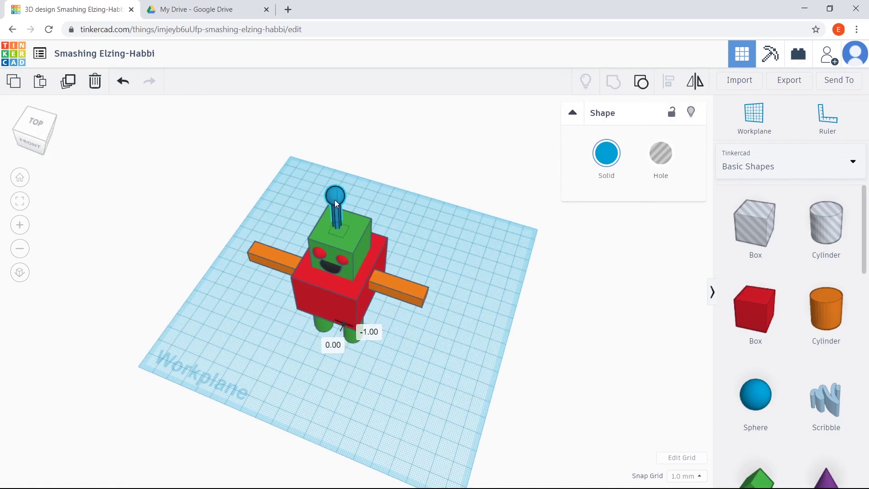
left_click_drag(338, 178, 337, 188)
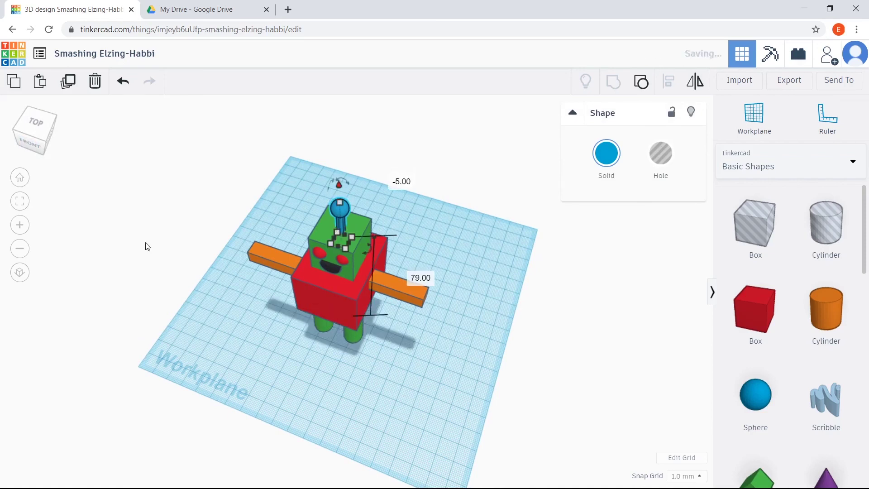
left_click(36, 129)
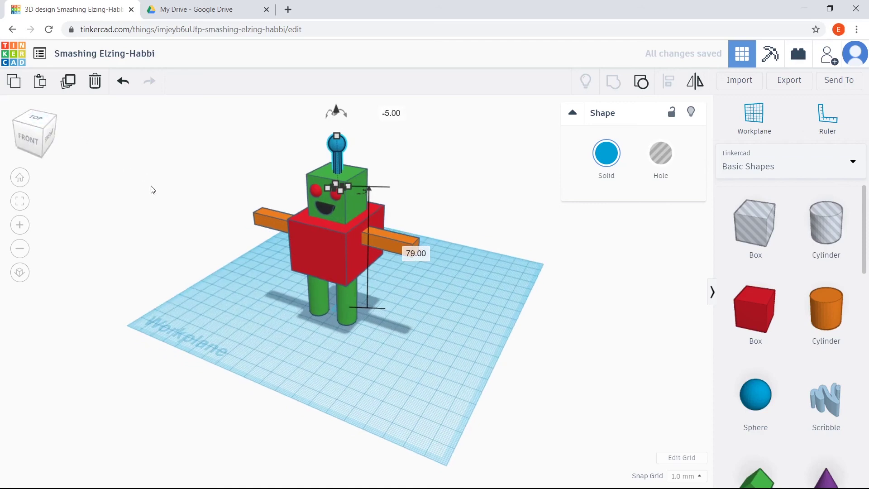
left_click(150, 188)
left_click(25, 136)
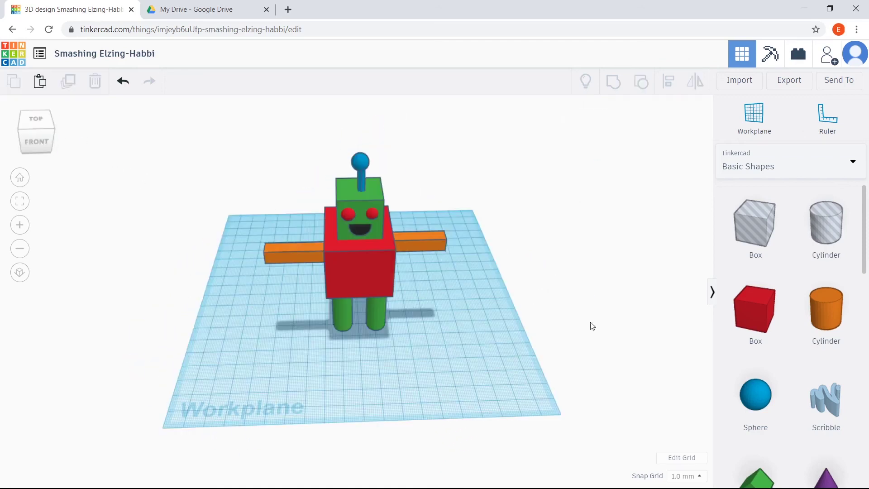
Step: Add a solid red box in front of the robot and shift it about 15 mm sideways toward one leg
scroll(751, 346, "down", 1)
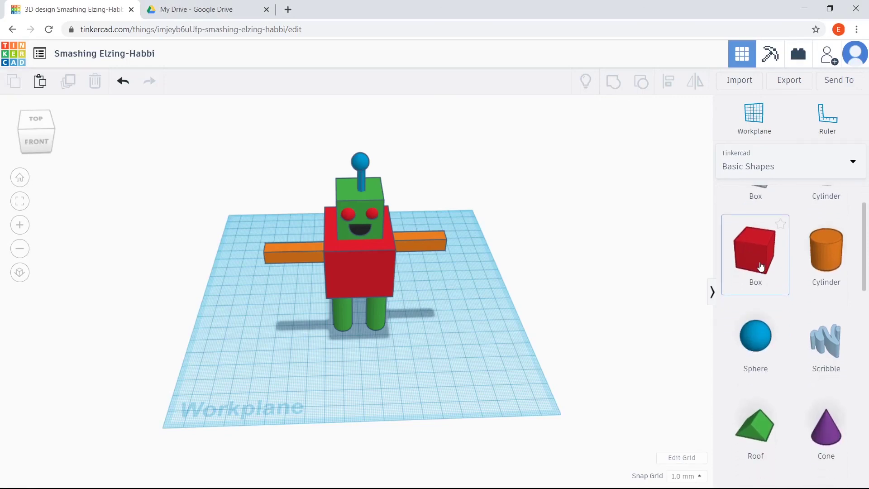
left_click_drag(760, 266, 351, 368)
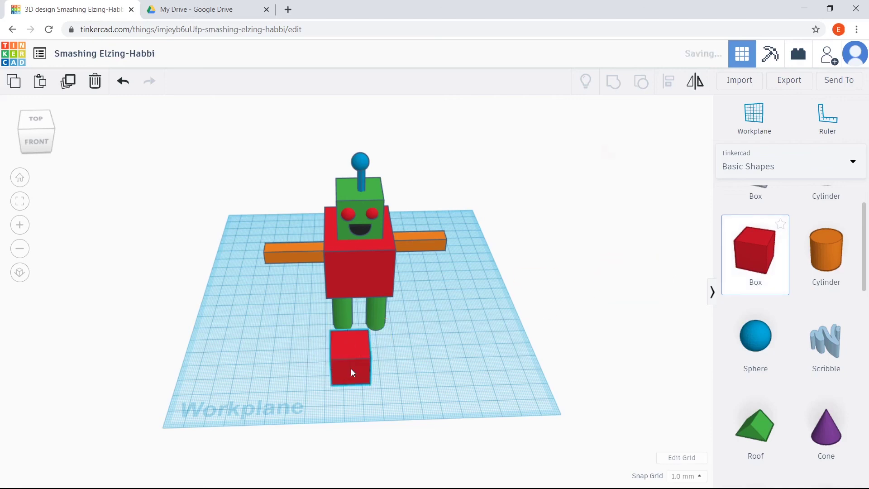
left_click(262, 369)
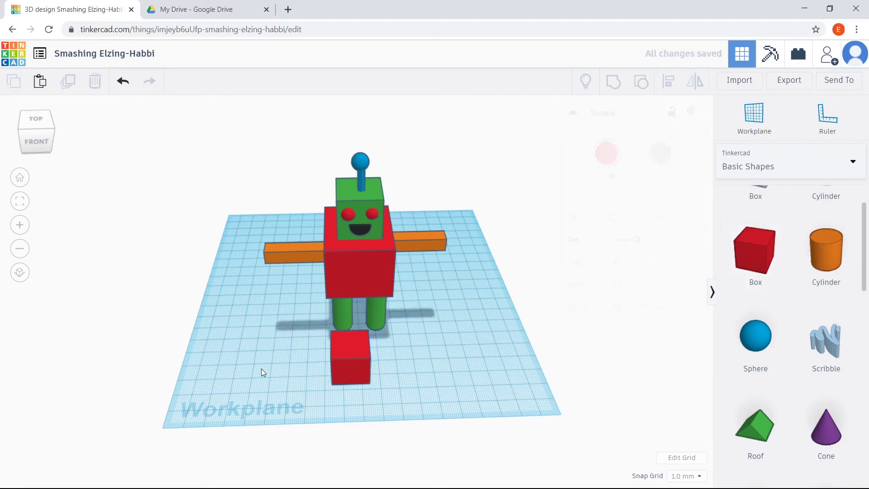
left_click(29, 137)
left_click_drag(351, 255, 321, 238)
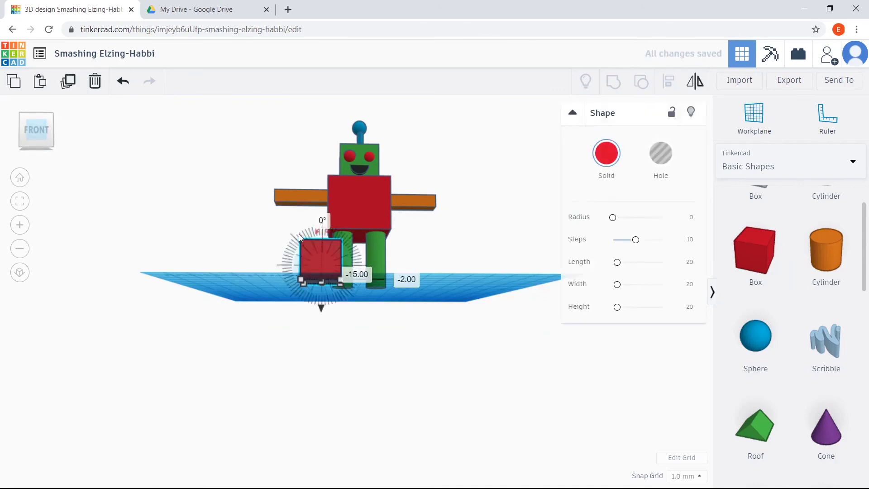
left_click_drag(31, 129, 35, 132)
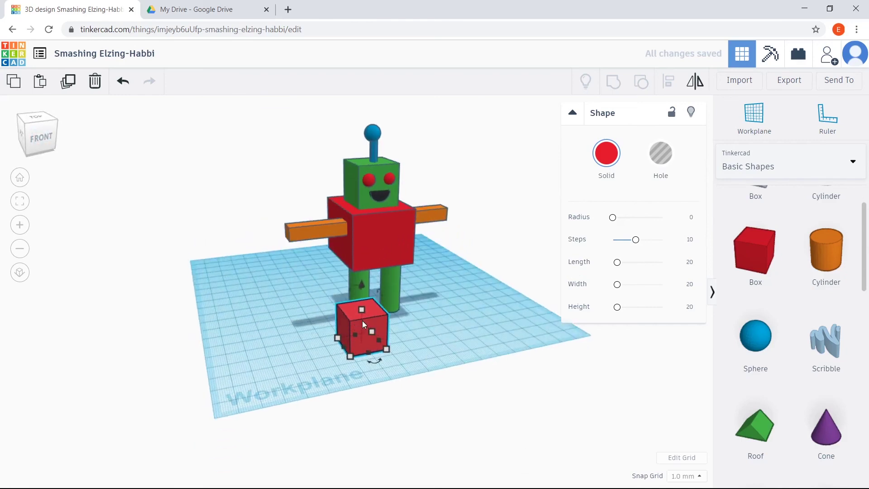
Step: Flatten the red box into a low foot block and move it under the nearer green leg, about 31 mm back and 15 mm across
scroll(362, 320, "up", 3)
left_click_drag(364, 324, 365, 354)
left_click_drag(410, 395, 373, 333)
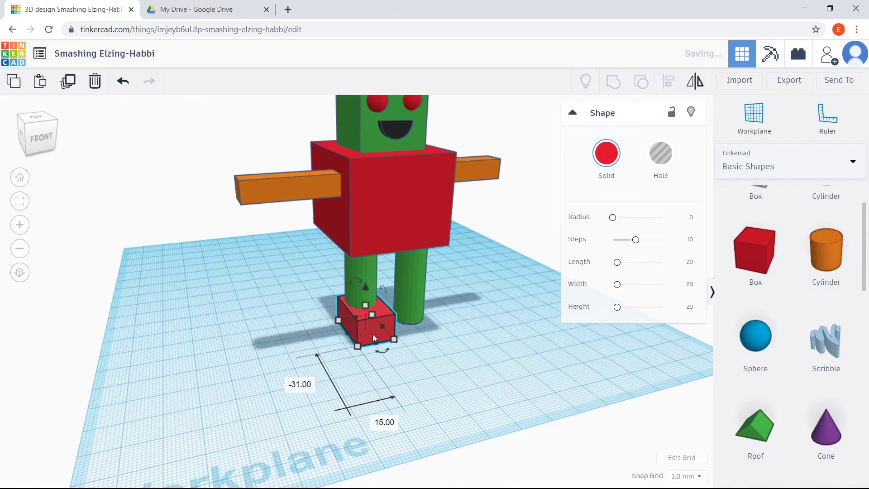
left_click(511, 348)
Step: Duplicate the red foot block, place the copy under the robot's other leg, and check both feet from the front
mouse_move(45, 134)
left_mouse_down()
mouse_move(34, 124)
mouse_move(39, 128)
mouse_move(28, 131)
mouse_move(38, 130)
left_mouse_up()
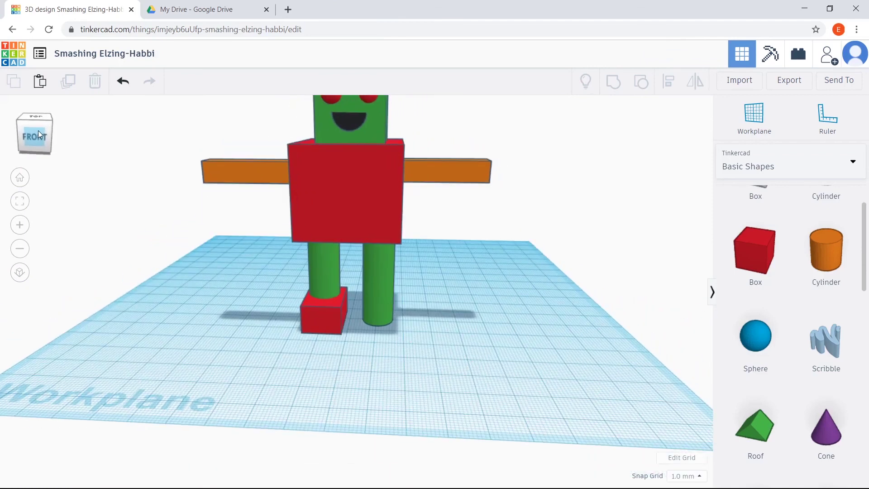
left_click(314, 319)
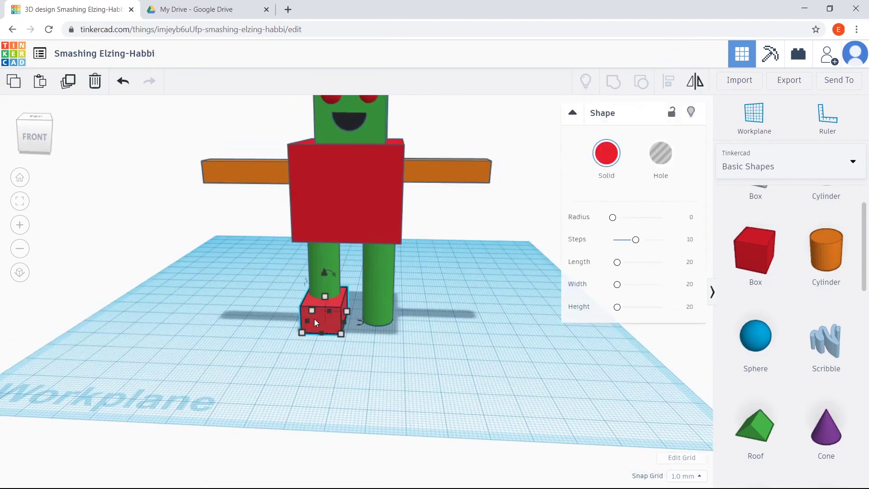
left_click(12, 86)
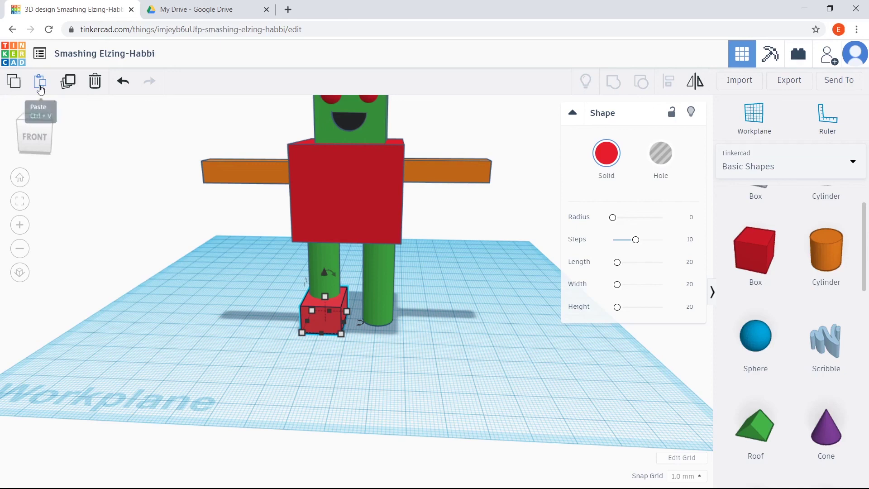
left_click(40, 81)
left_click_drag(354, 326, 388, 327)
left_click(487, 367)
left_click(34, 139)
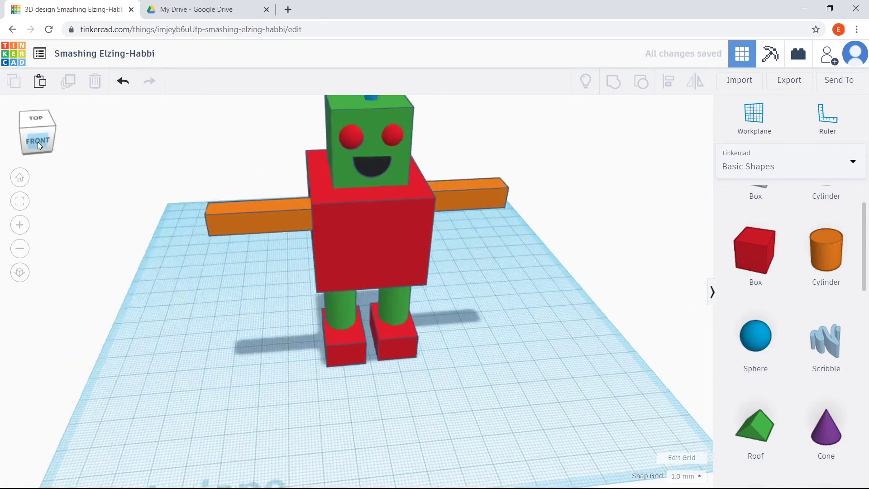